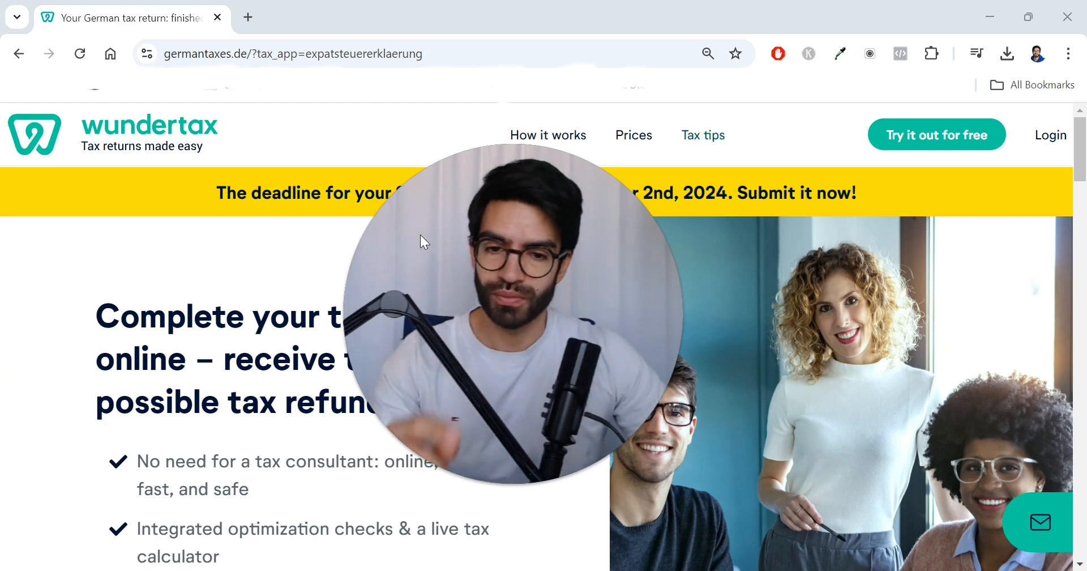
Step: Log in to wundertax using the existing Google account
left_click_drag(504, 388, 191, 422)
left_click(298, 544)
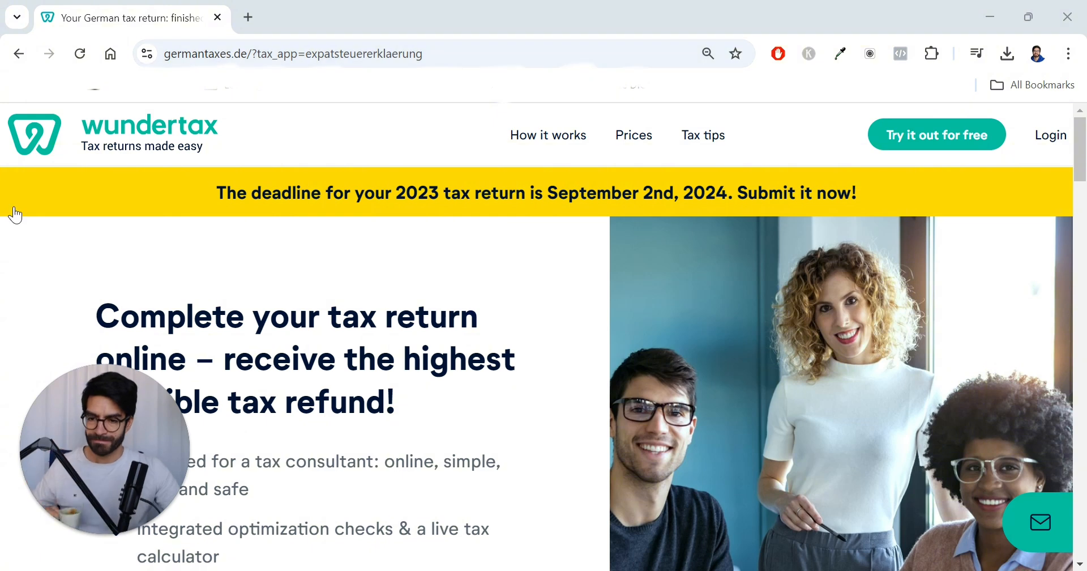
left_click(1064, 145)
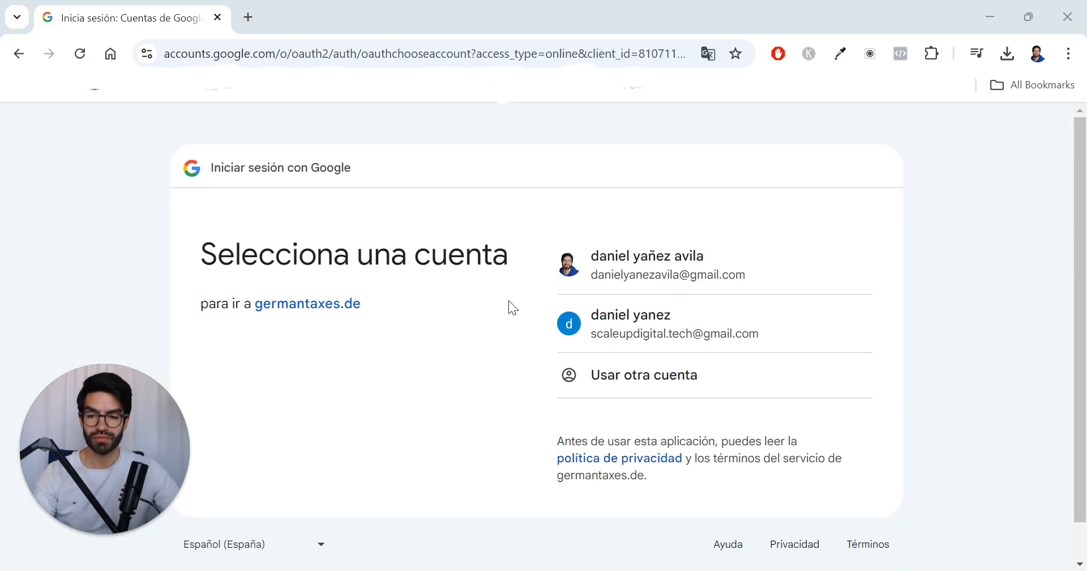
left_click(692, 271)
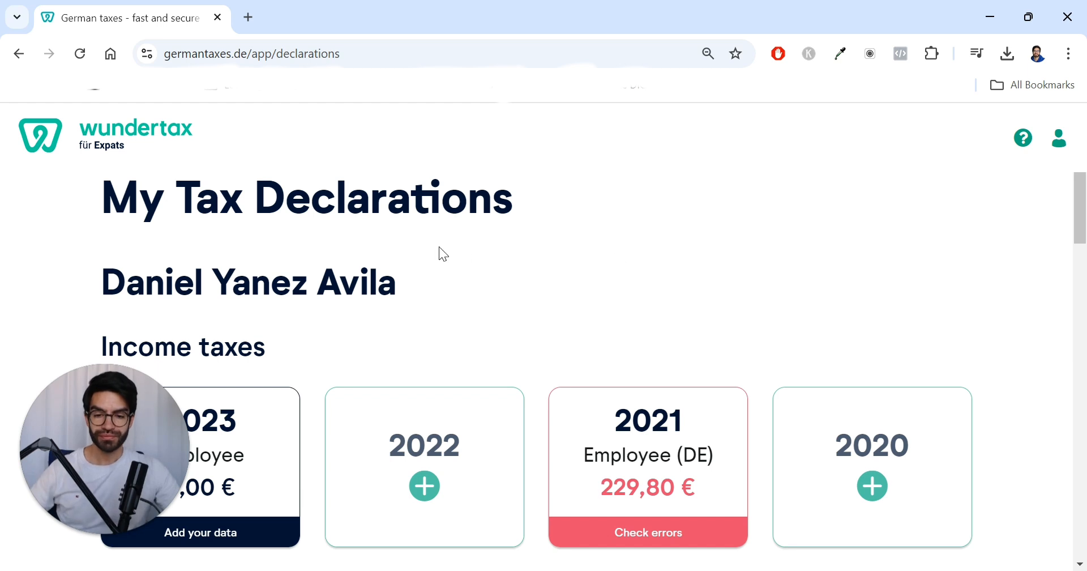
Step: Open the 2023 income tax declaration from My Tax Declarations
scroll(437, 295, "down", 3)
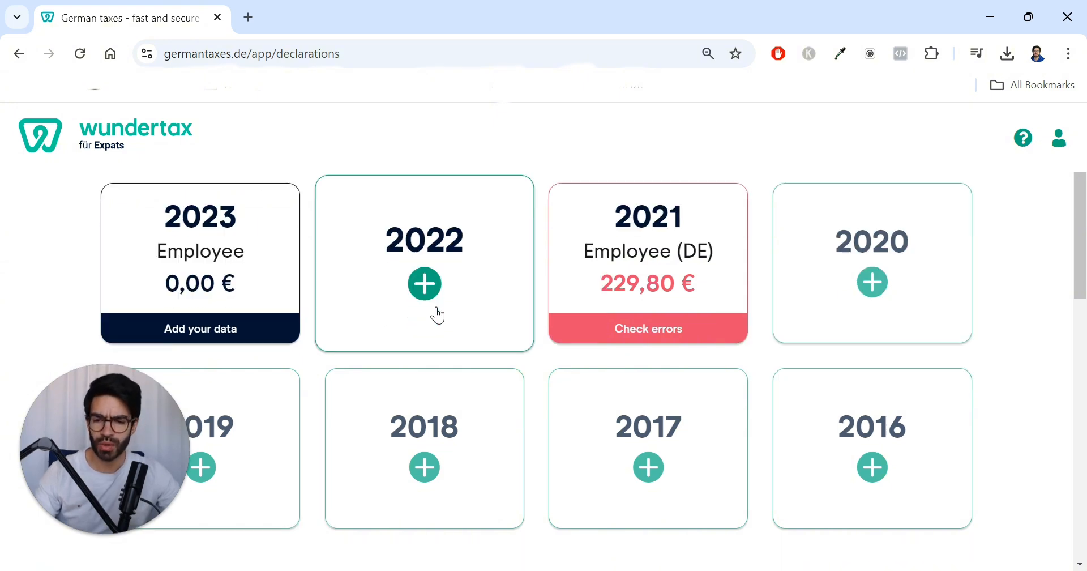
scroll(296, 300, "down", 2)
scroll(304, 296, "up", 2)
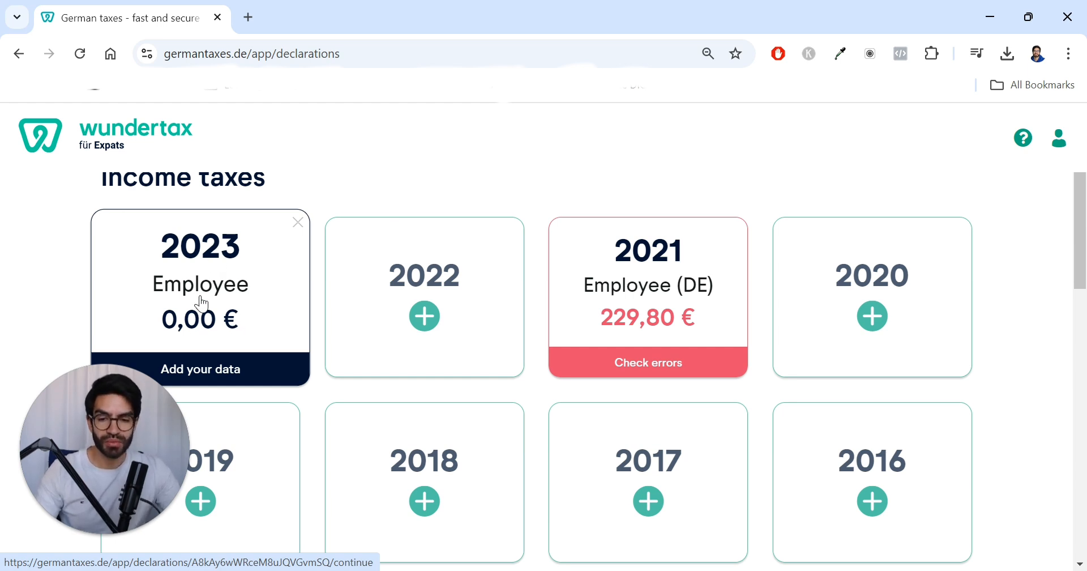
left_click(223, 288)
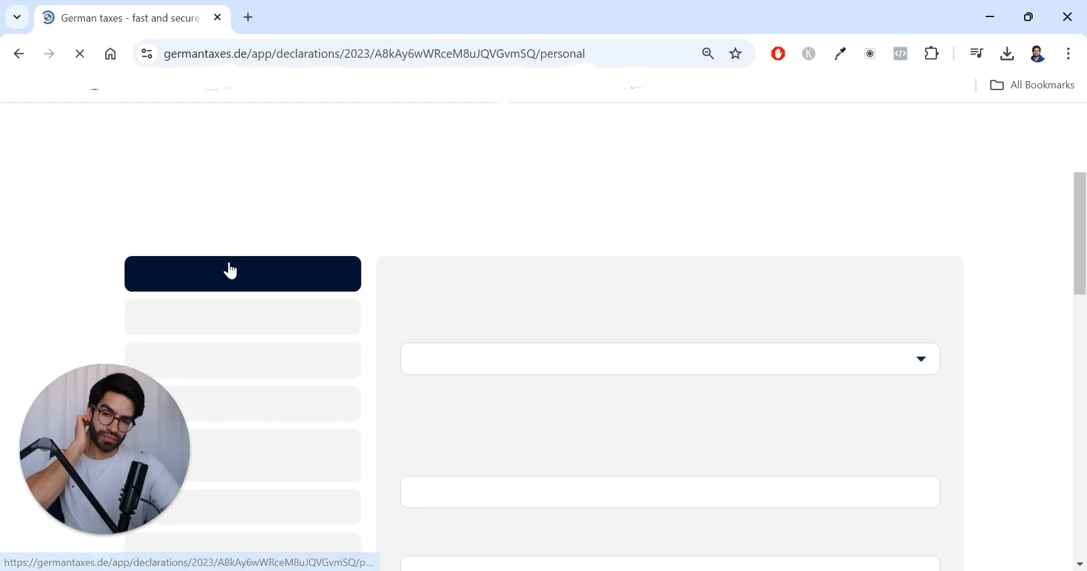
Step: Choose 2023 as the tax year in Personal Data
left_click_drag(152, 419, 1067, 84)
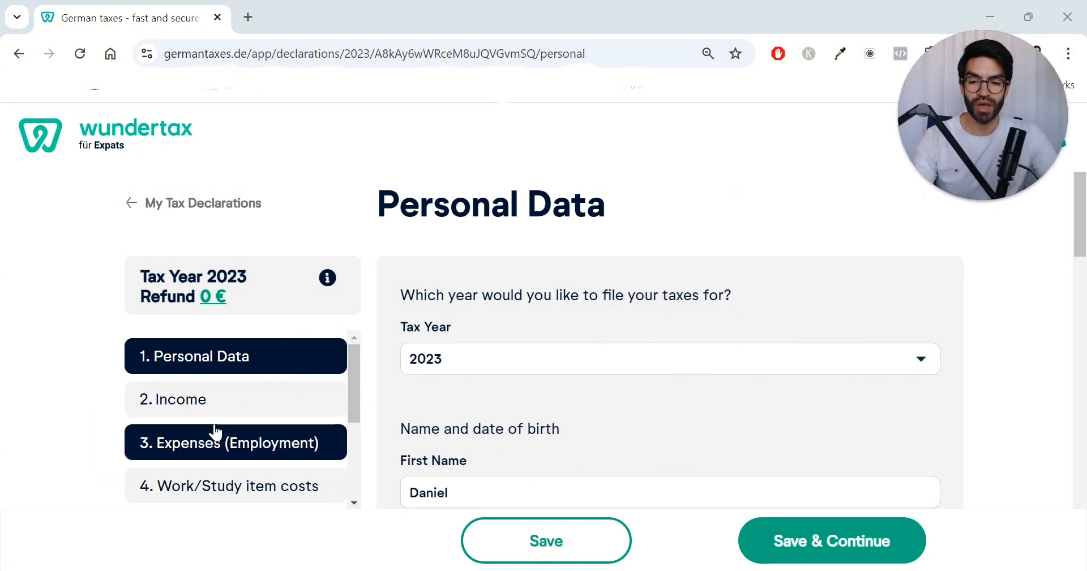
scroll(793, 334, "down", 2)
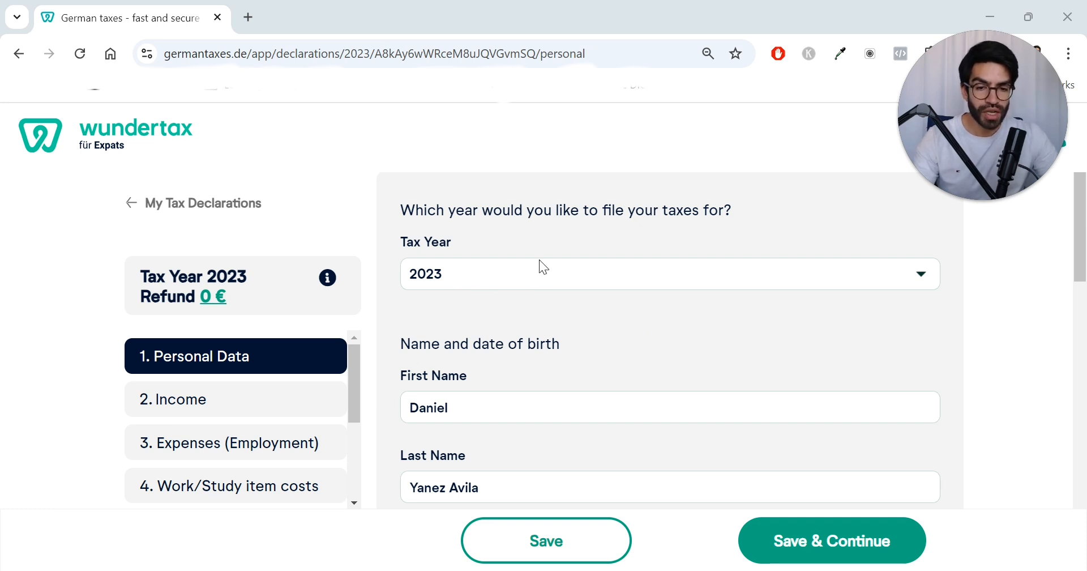
left_click(473, 283)
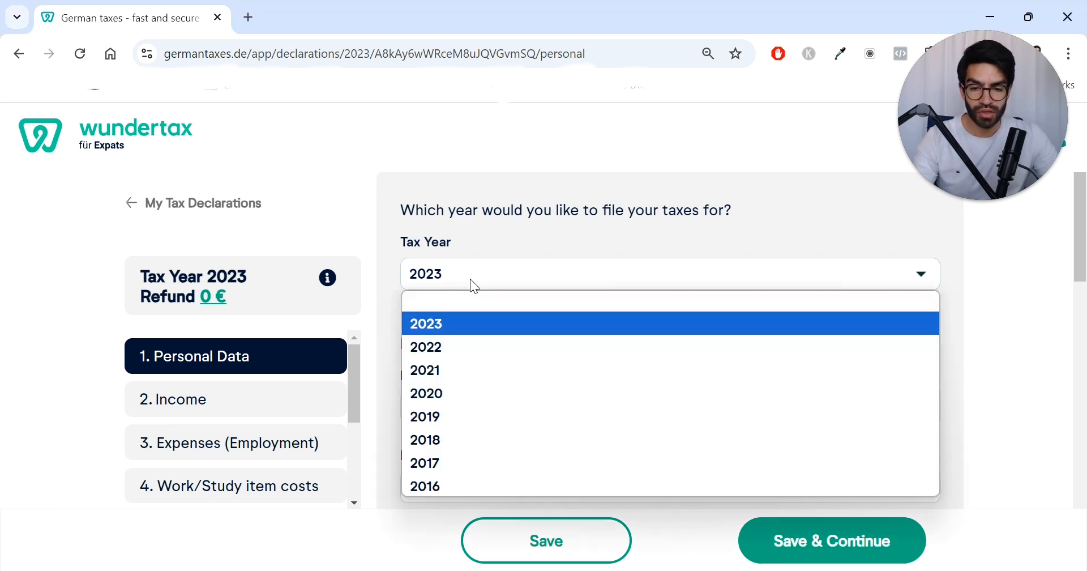
left_click(453, 320)
Step: Review the personal data fields, including address, tax office, religion and family status
scroll(496, 338, "down", 5)
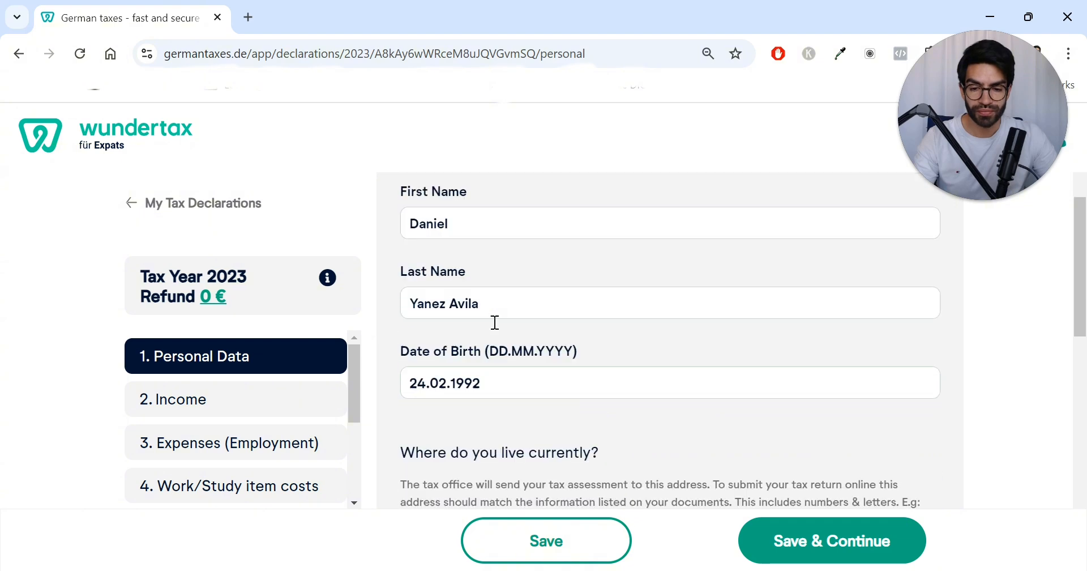
scroll(487, 345, "down", 7)
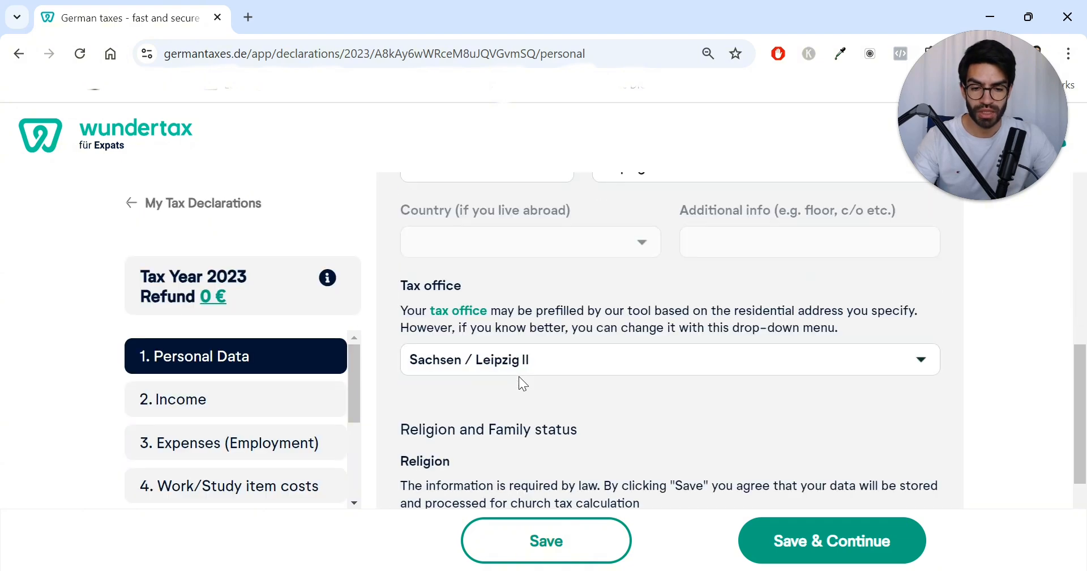
scroll(519, 357, "up", 5)
scroll(521, 354, "down", 6)
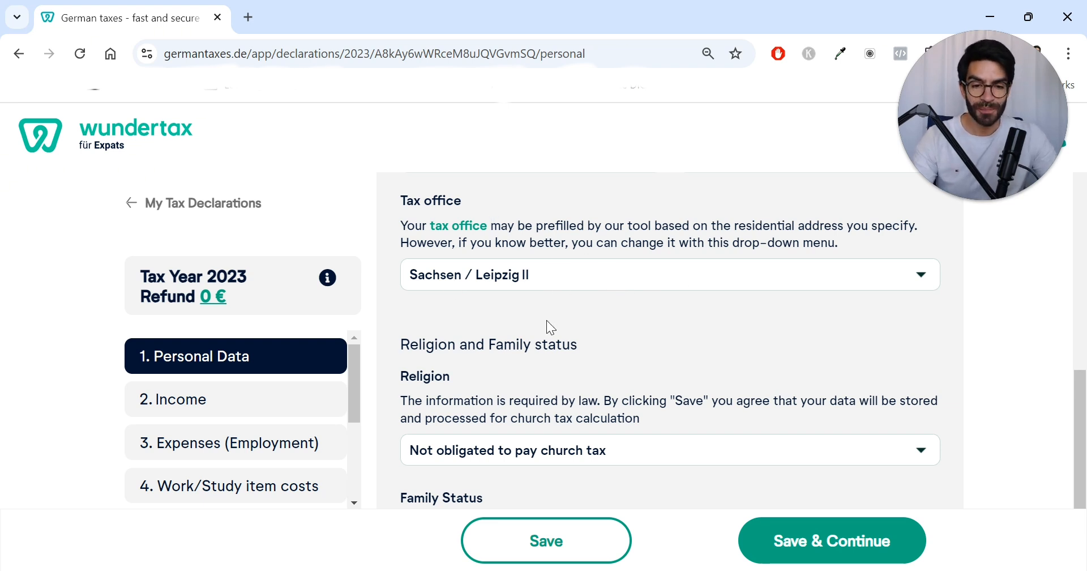
scroll(485, 340, "down", 3)
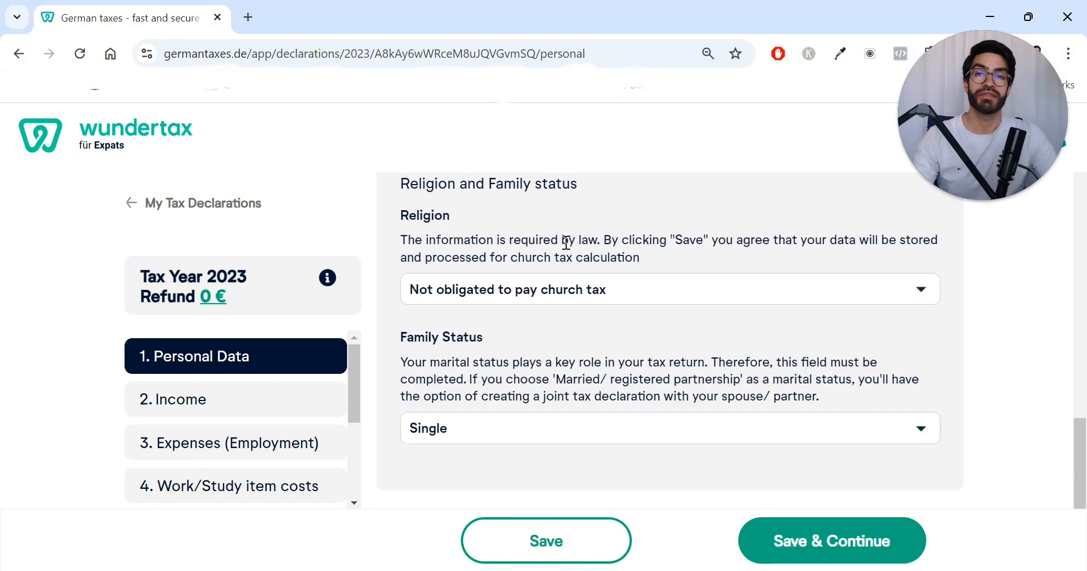
left_click(571, 295)
left_click(574, 291)
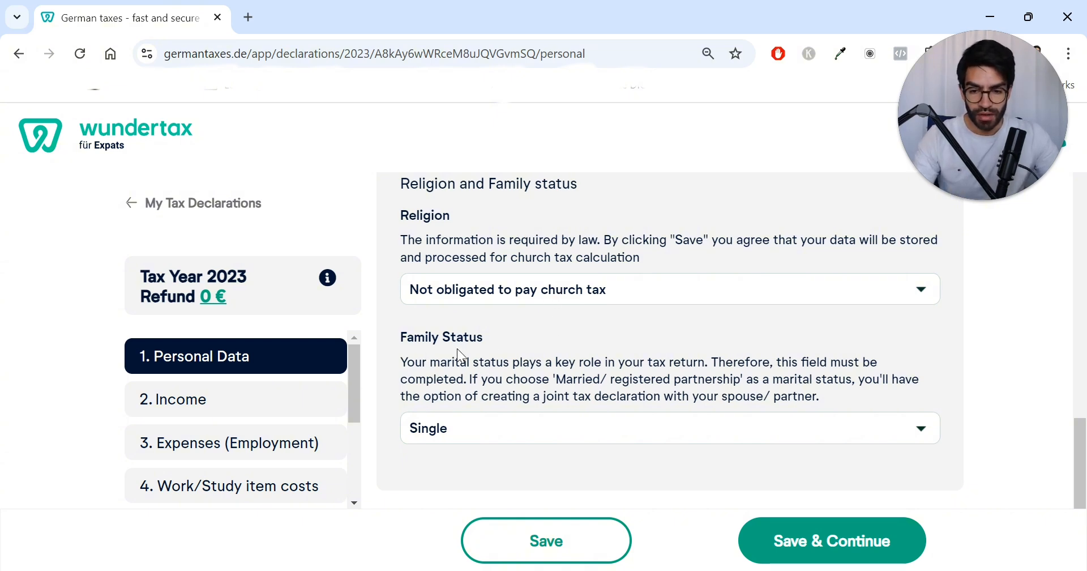
left_click(554, 430)
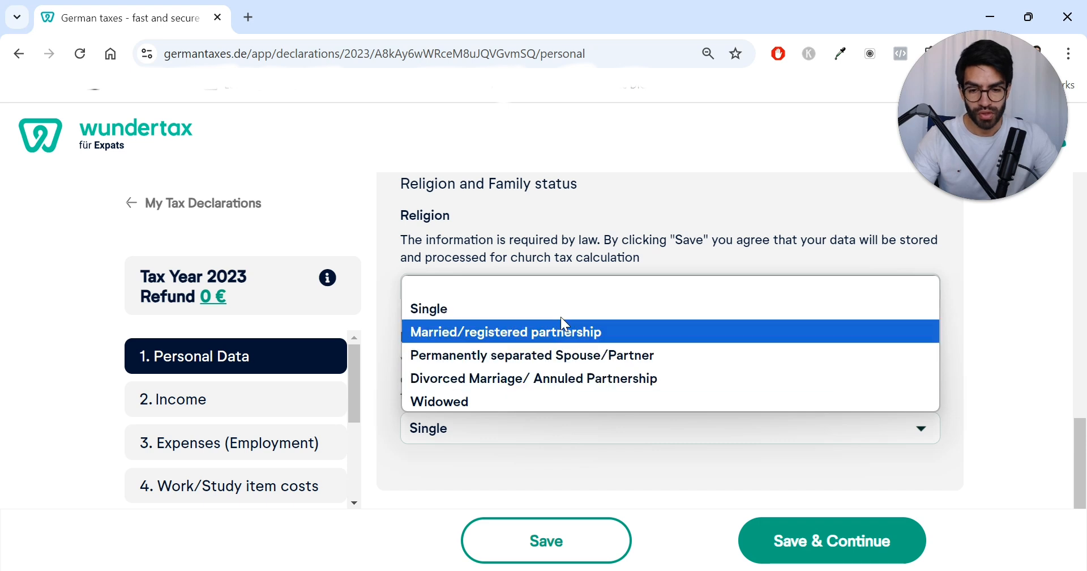
left_click(528, 220)
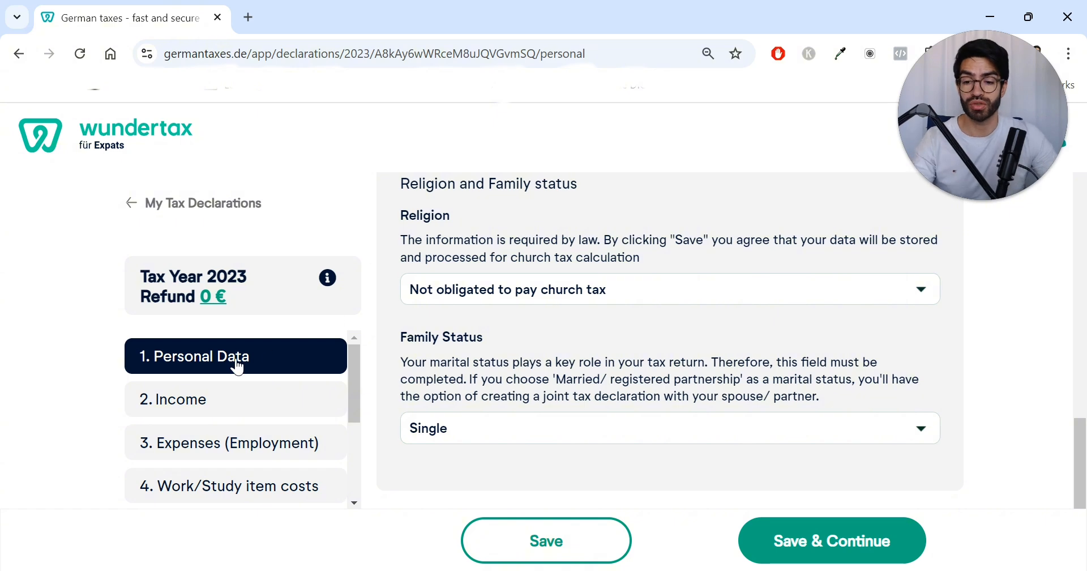
Step: In the Income section, tick income as an employee and set the 2023 occupation to Marketing
left_click(228, 401)
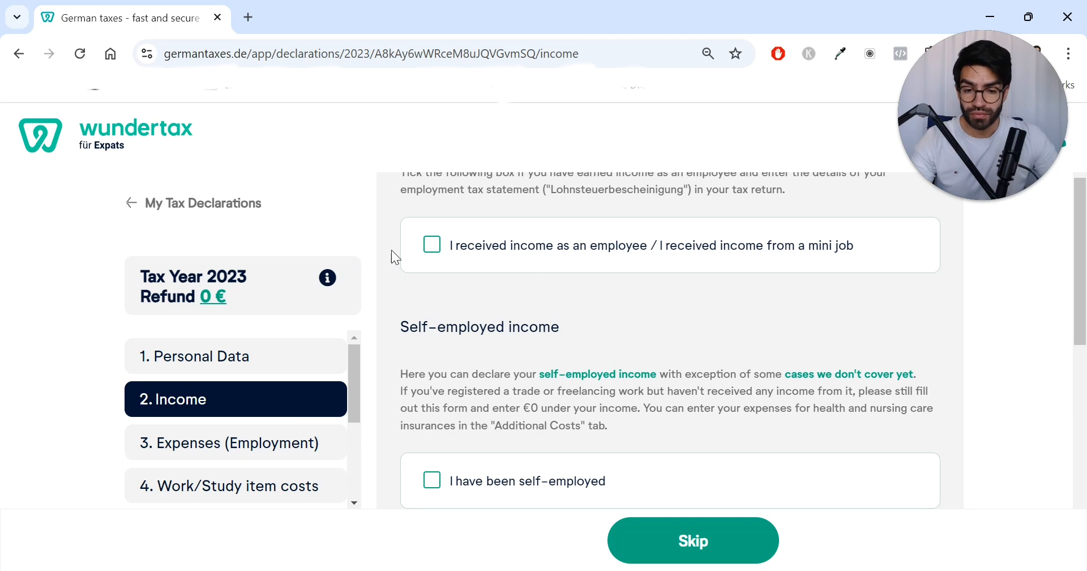
left_click(446, 249)
scroll(553, 328, "down", 2)
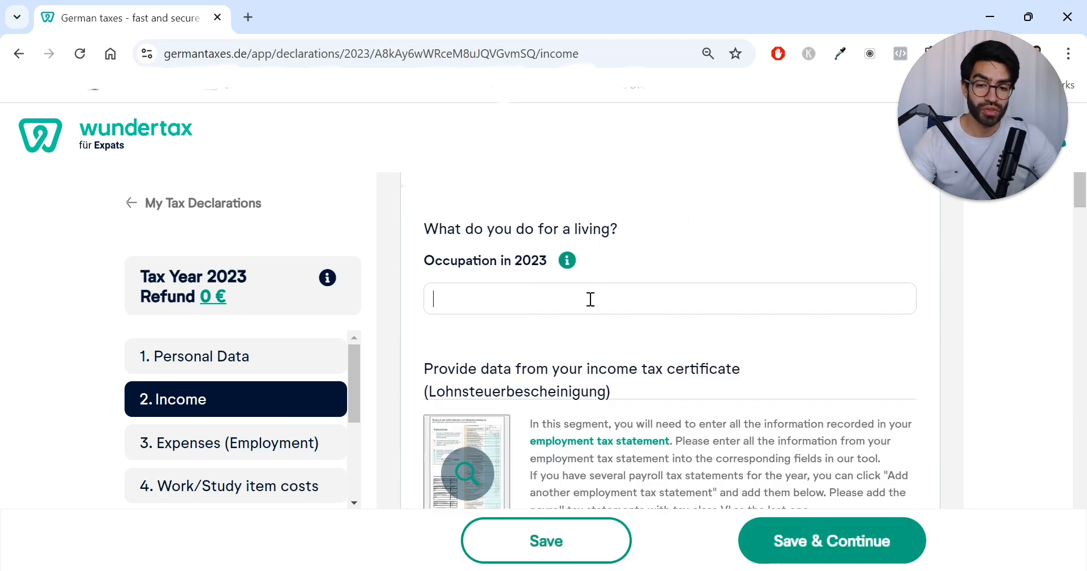
scroll(626, 274, "down", 4)
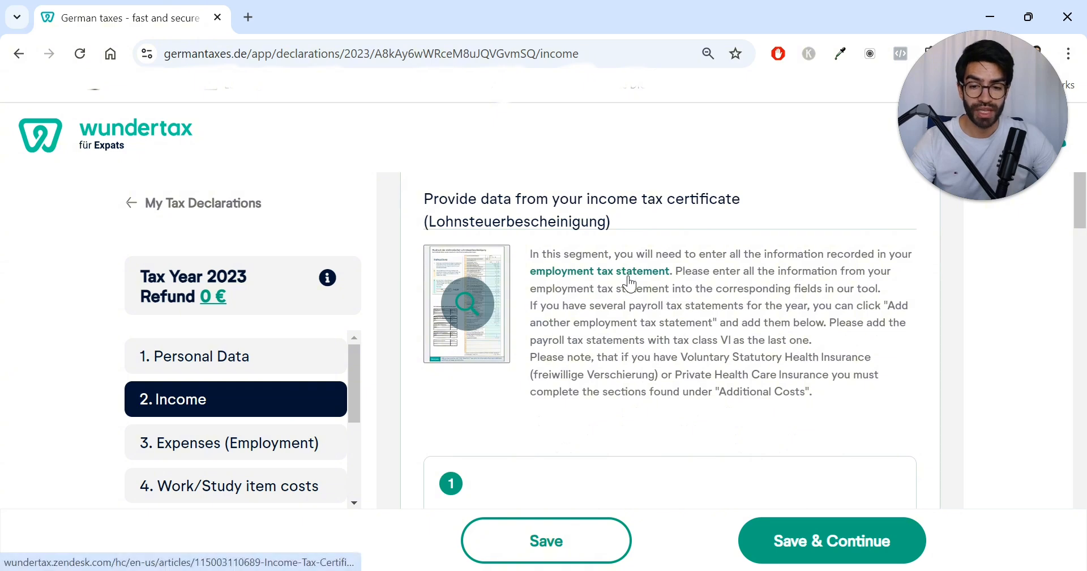
scroll(558, 256, "up", 2)
type("Marketing")
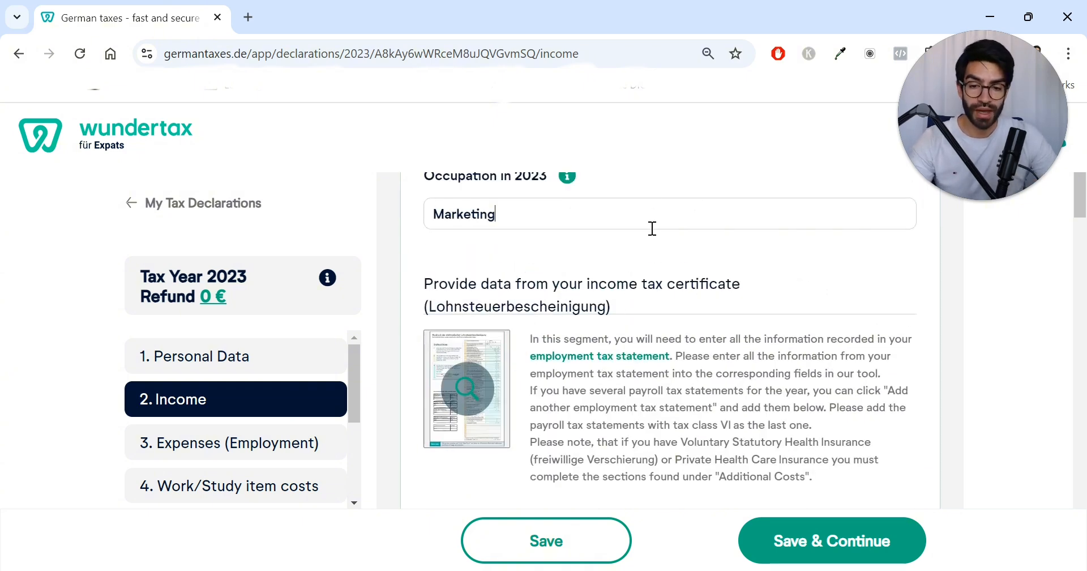
Step: Examine the sample income tax certificate (Lohnsteuerbescheinigung) preview and close it
scroll(651, 228, "down", 2)
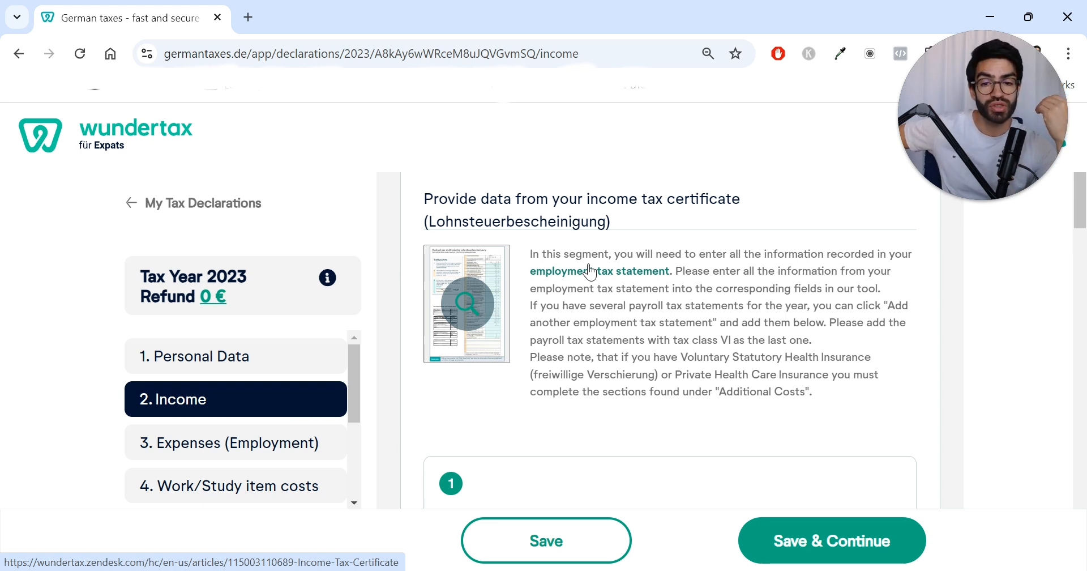
left_click(494, 309)
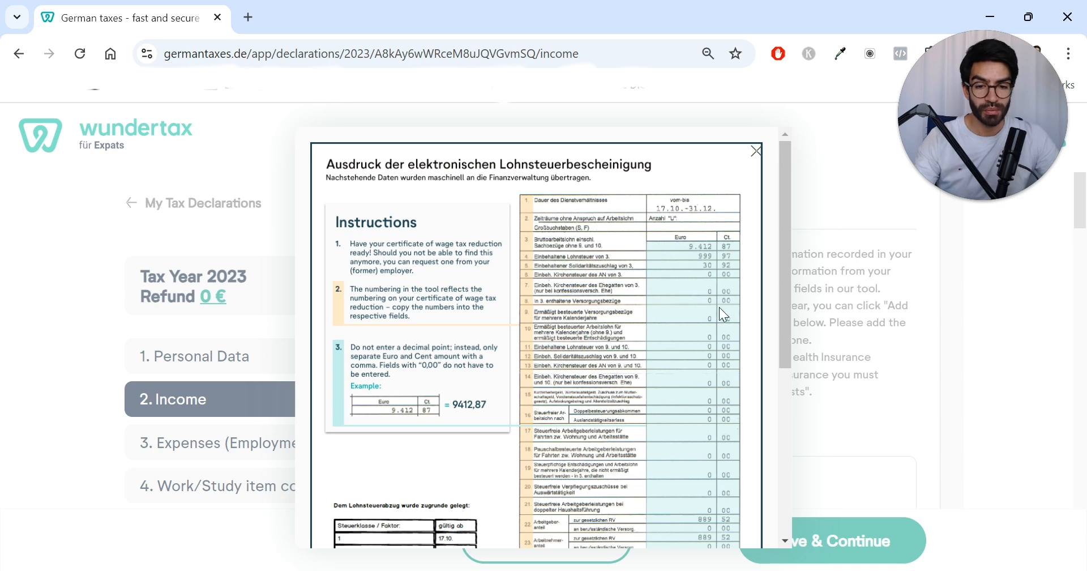
scroll(719, 307, "down", 2)
scroll(719, 271, "up", 2)
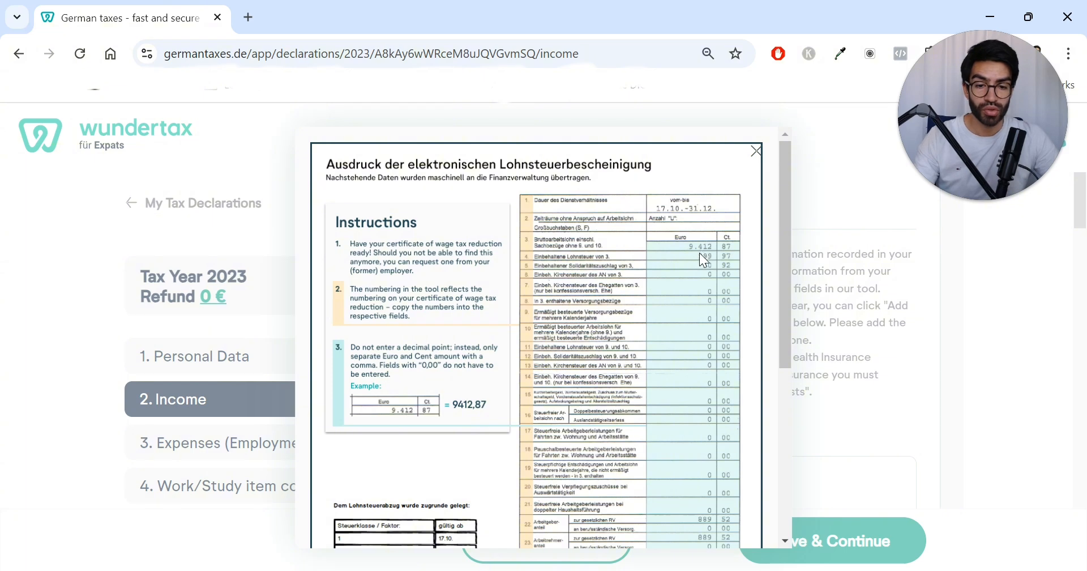
scroll(699, 253, "down", 3)
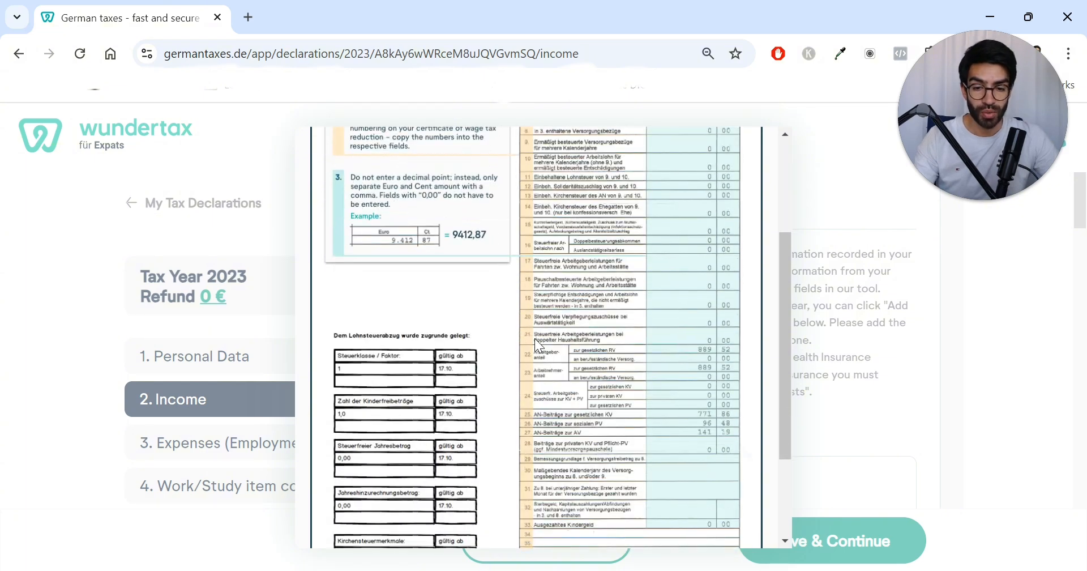
scroll(538, 345, "up", 3)
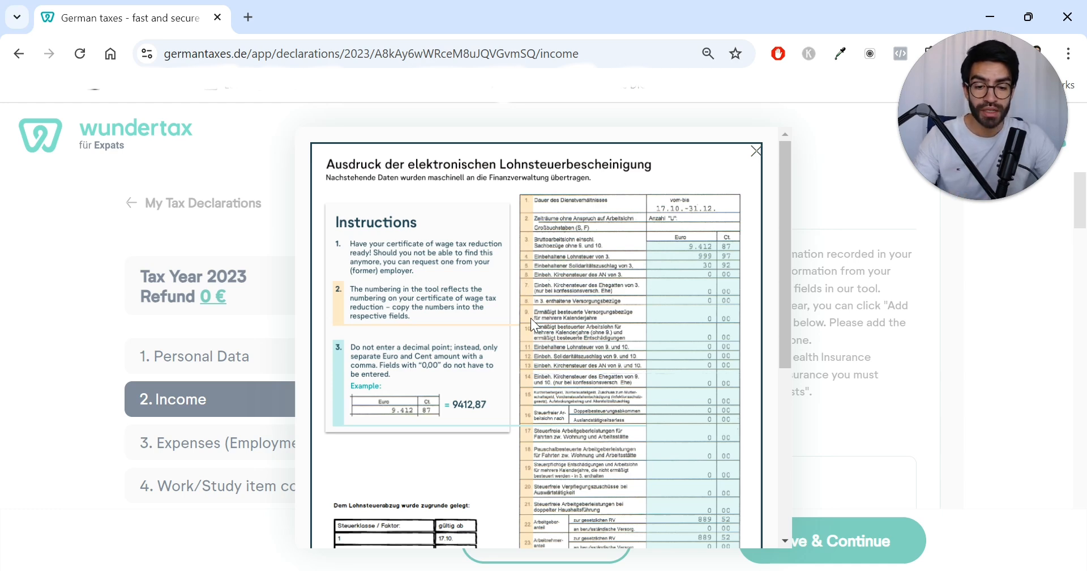
scroll(531, 318, "down", 5)
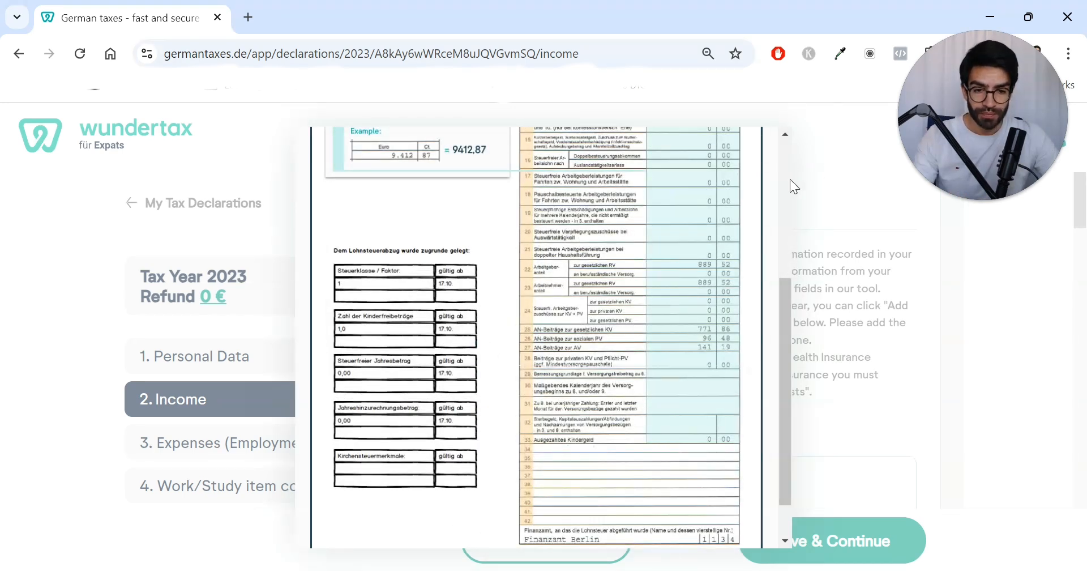
scroll(652, 216, "up", 5)
left_click(754, 152)
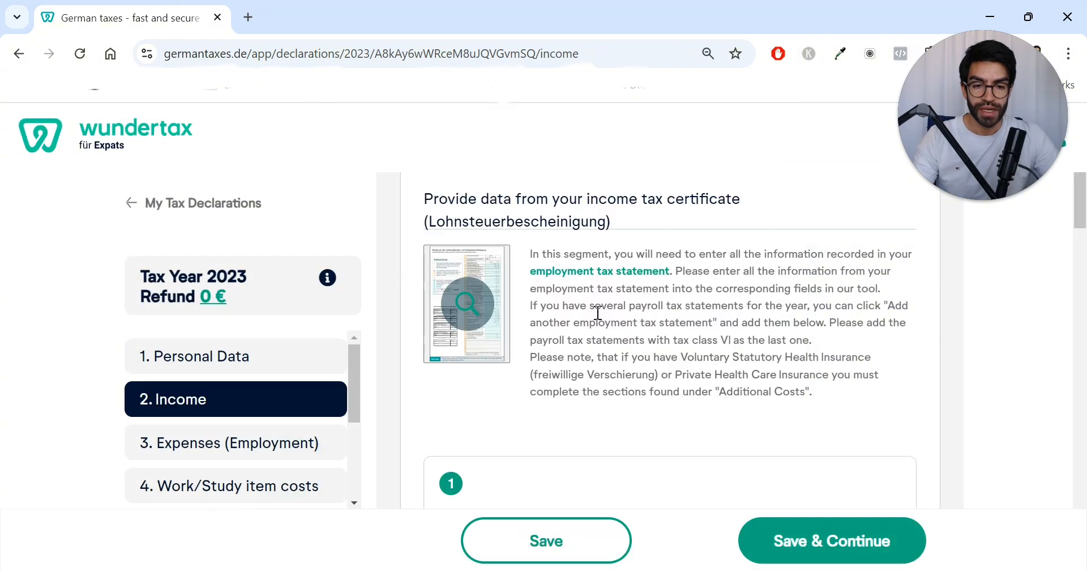
Step: Set the tax class of the first employment tax statement to Tax class I
scroll(554, 317, "down", 5)
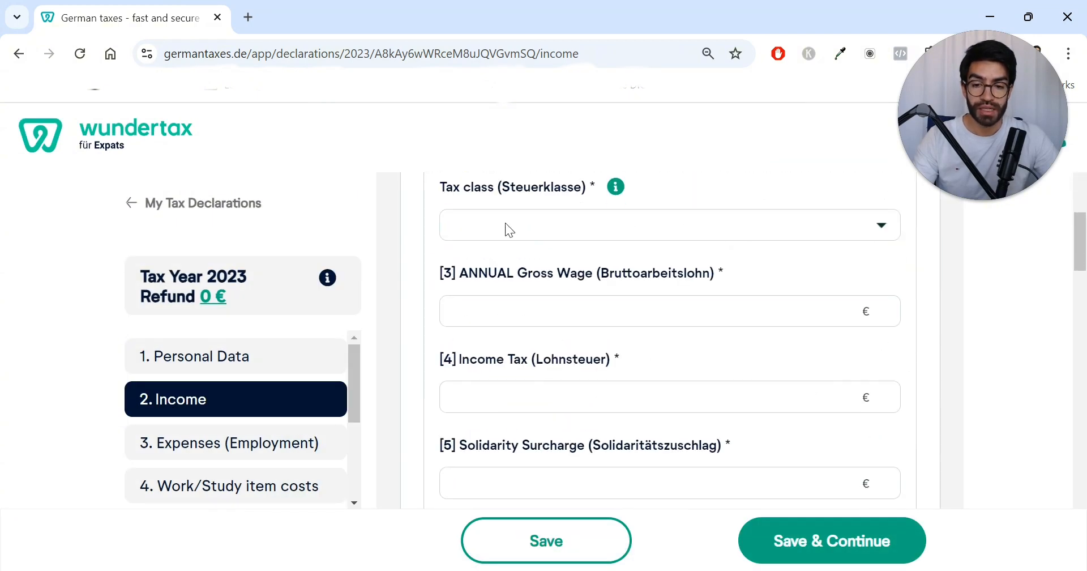
scroll(535, 300, "up", 2)
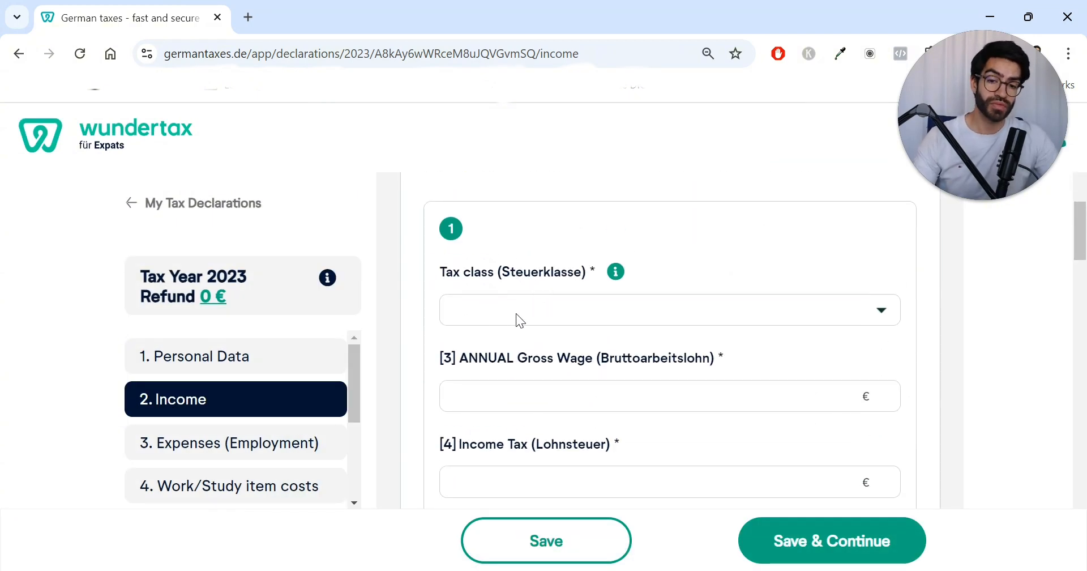
left_click(516, 314)
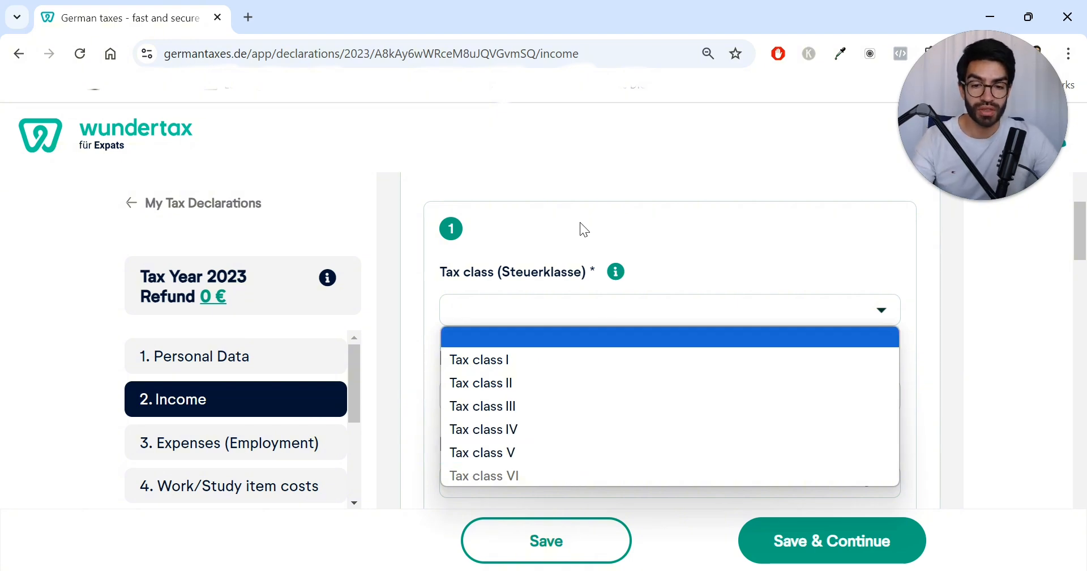
left_click(558, 156)
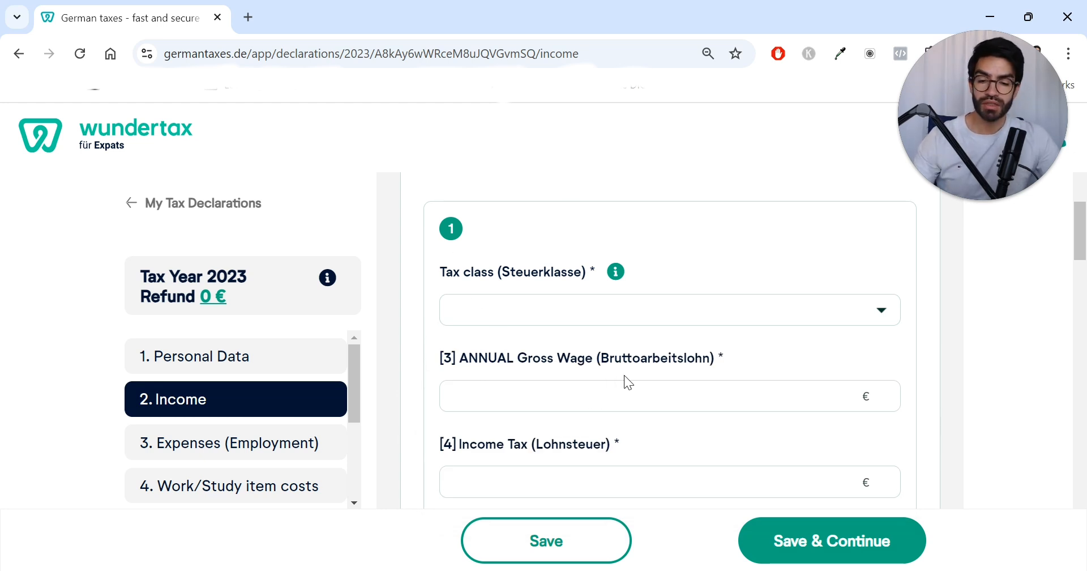
left_click(630, 322)
left_click(552, 363)
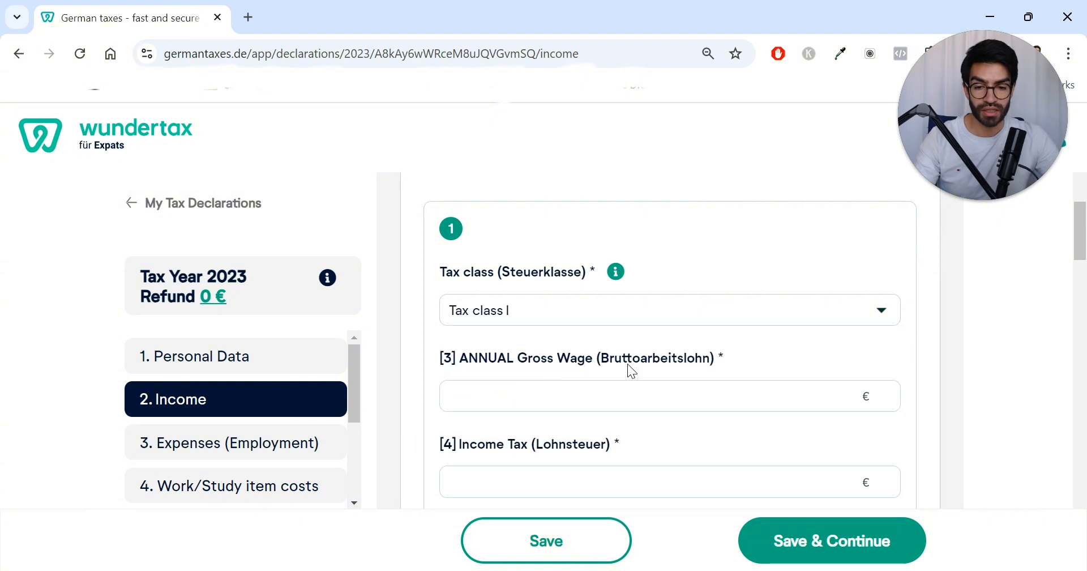
Step: Reopen the sample income tax certificate to compare its lines with the gross wage field, then close it
scroll(670, 362, "down", 1)
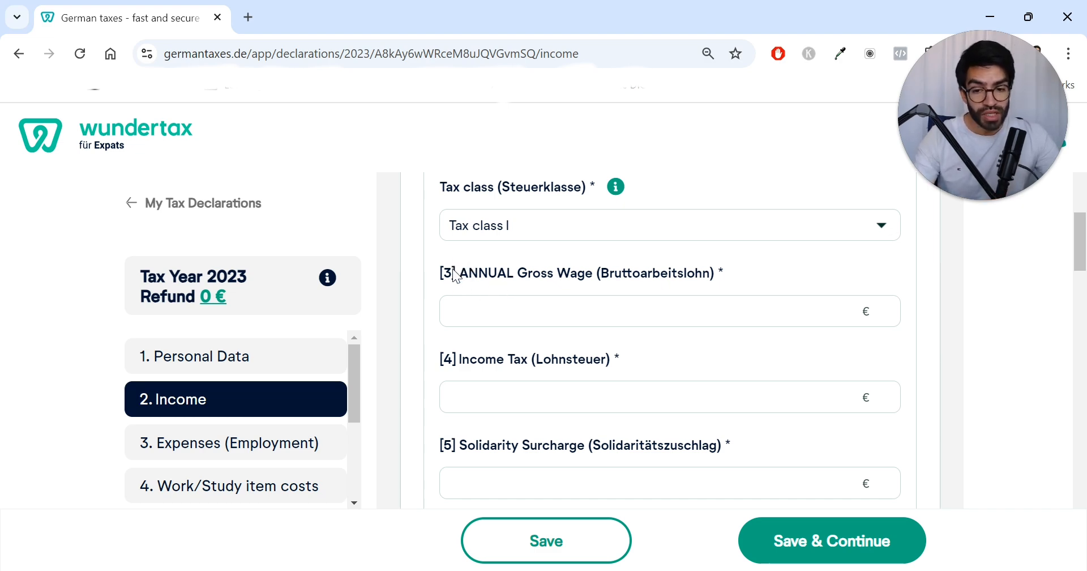
scroll(511, 292, "up", 3)
scroll(504, 317, "up", 4)
scroll(481, 322, "down", 2)
left_click(467, 296)
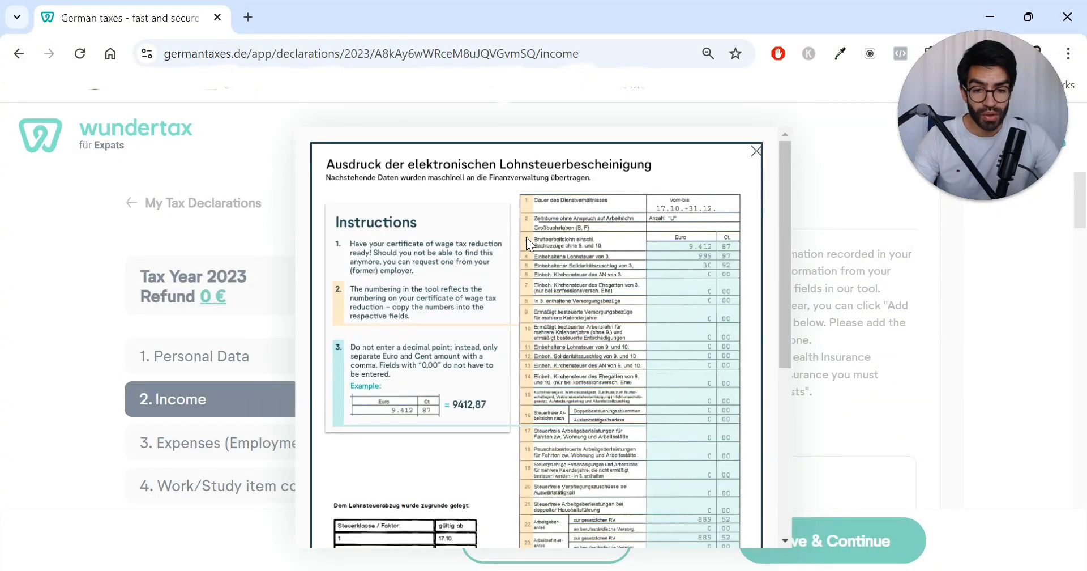
left_click(756, 151)
scroll(559, 334, "down", 6)
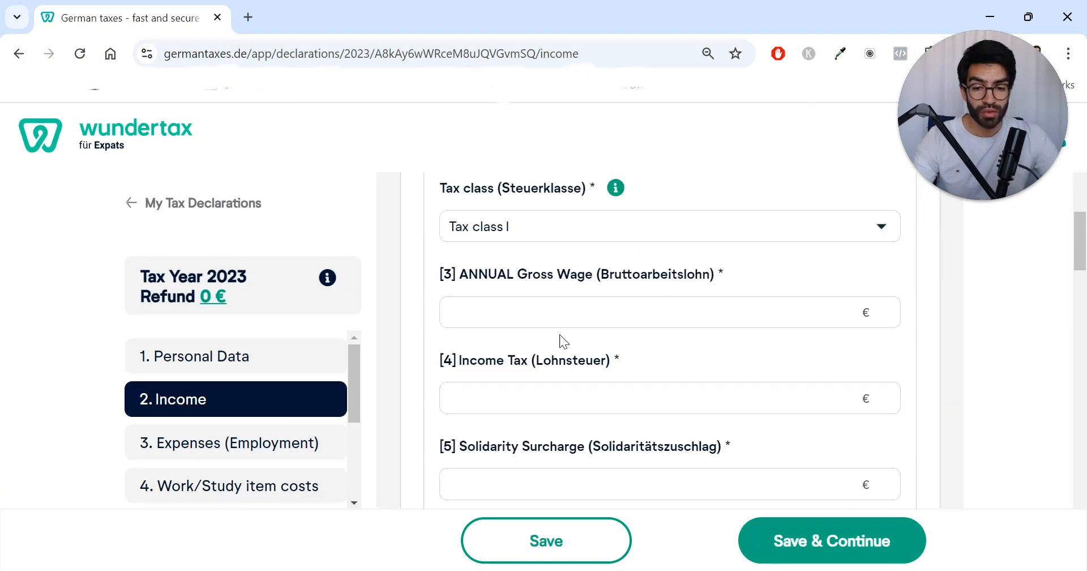
Step: Open the income tax certificate preview once more and close it
scroll(520, 343, "up", 3)
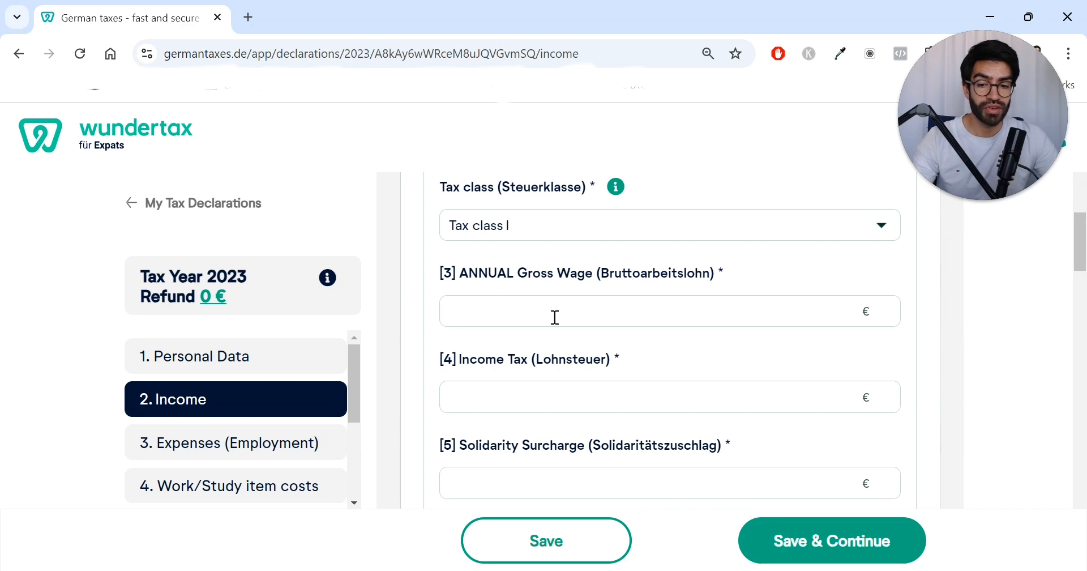
scroll(502, 294, "up", 3)
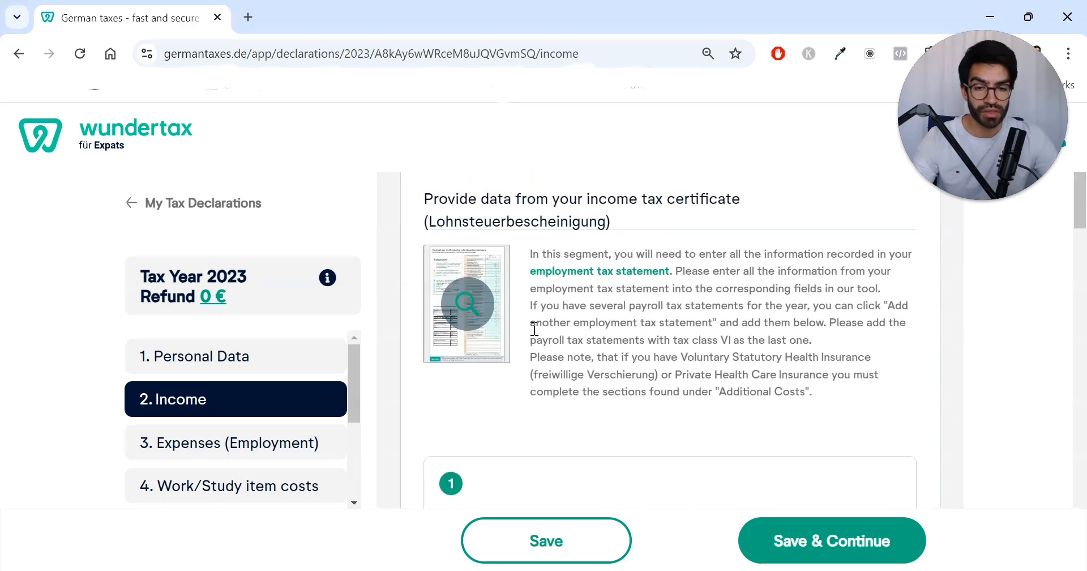
left_click(463, 263)
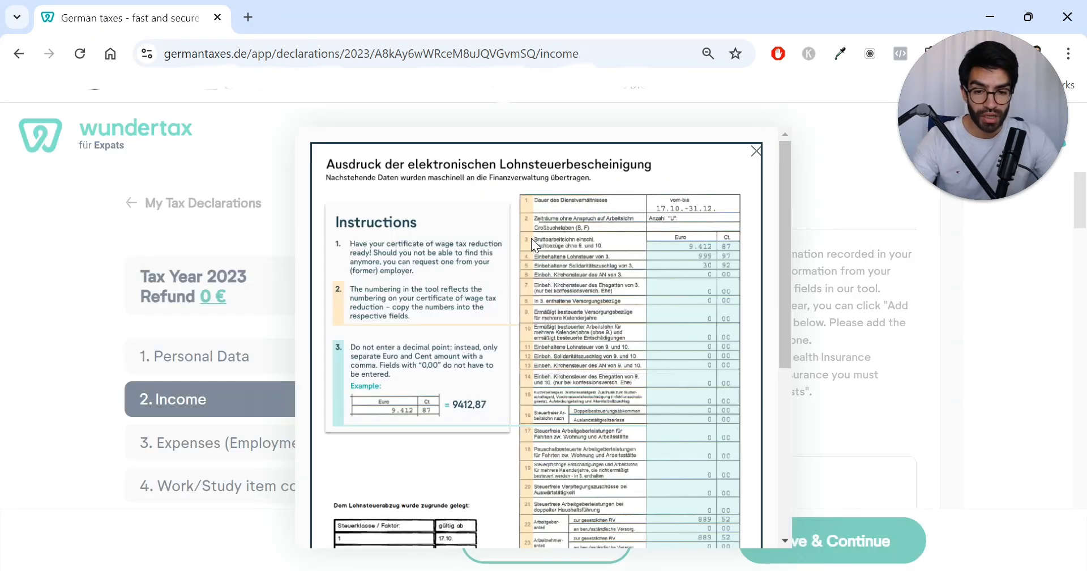
left_click(755, 158)
Step: Scroll through the remaining employment tax statement fields, from income tax down to the health insurance lines
scroll(553, 323, "down", 7)
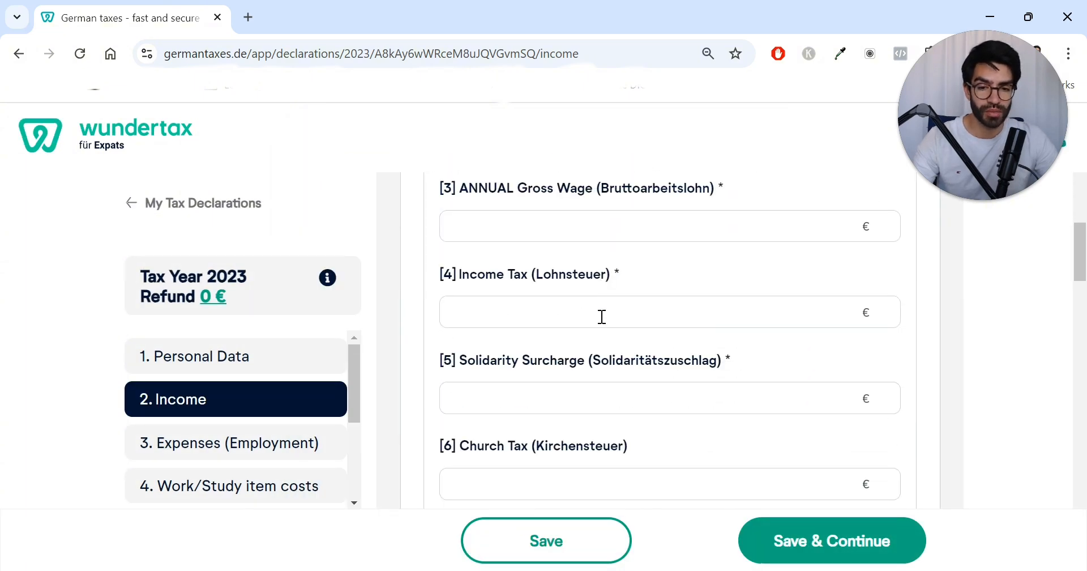
scroll(600, 317, "down", 1)
scroll(600, 317, "up", 1)
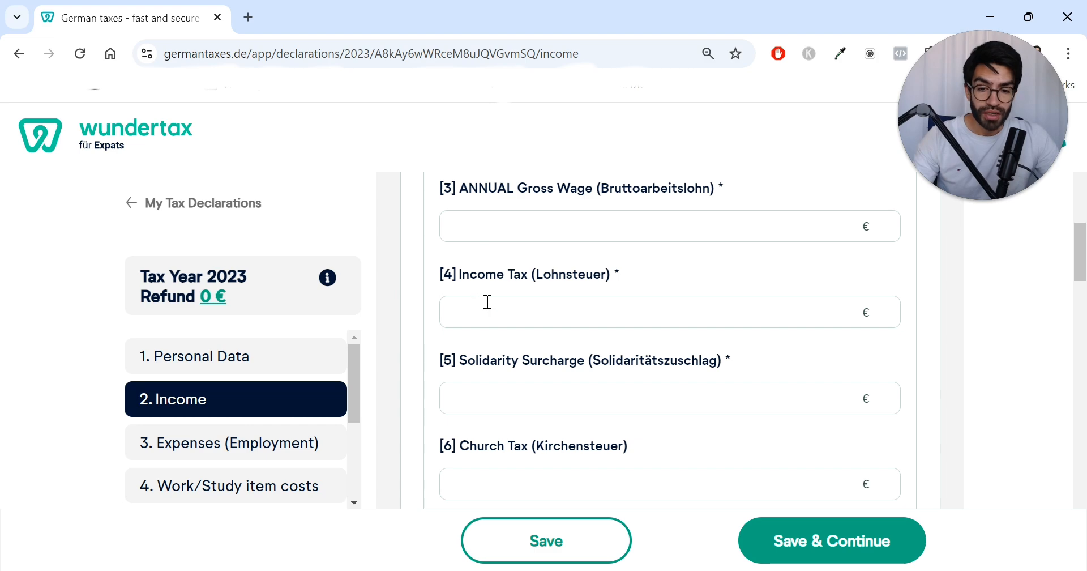
scroll(558, 301, "down", 1)
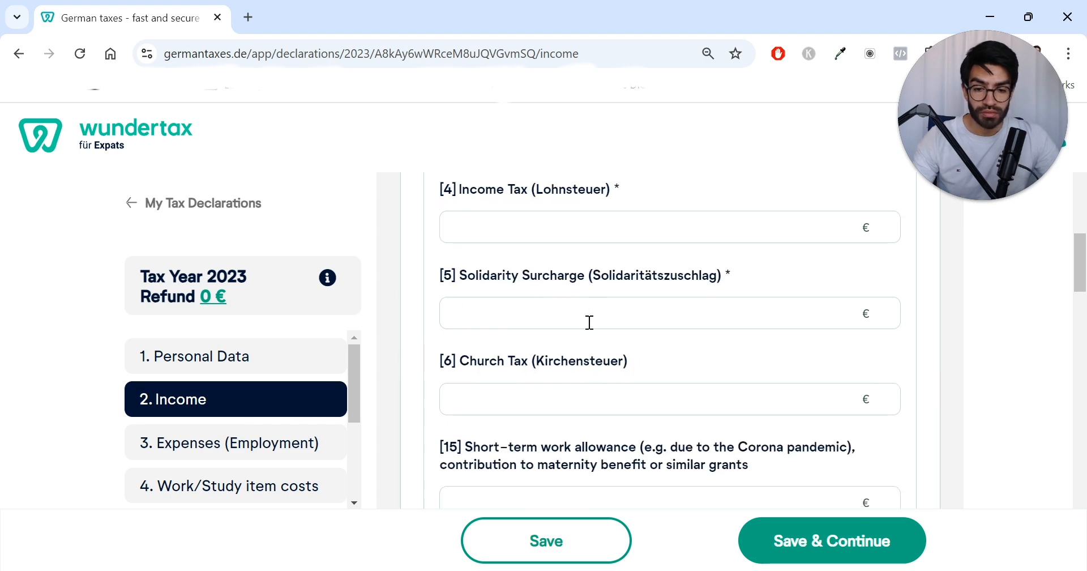
scroll(587, 320, "down", 3)
scroll(586, 321, "down", 1)
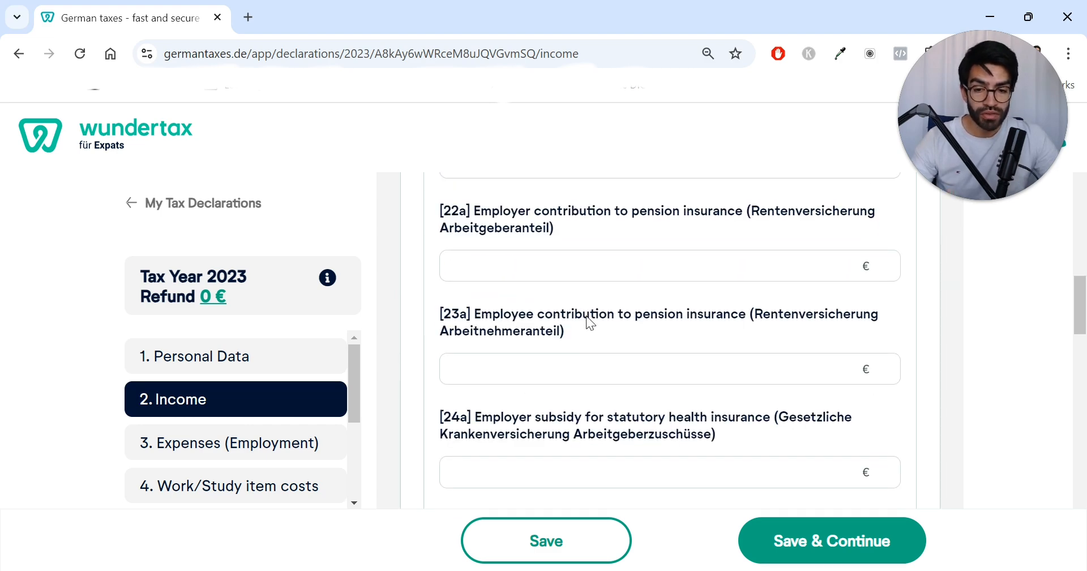
scroll(587, 315, "down", 6)
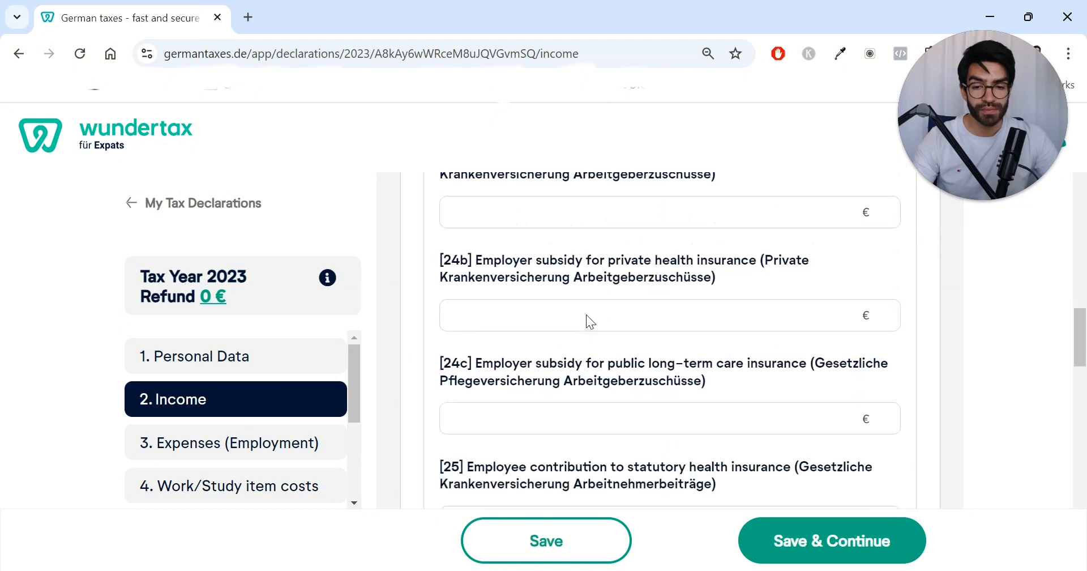
scroll(585, 314, "down", 5)
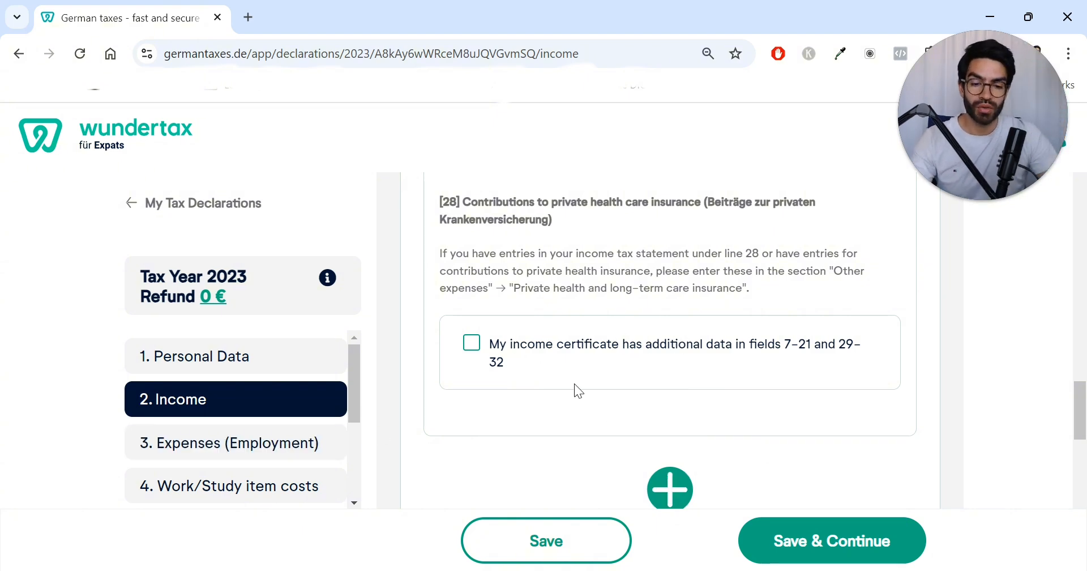
Step: Save and continue the Income section to move on to the employment expenses
left_click(782, 550)
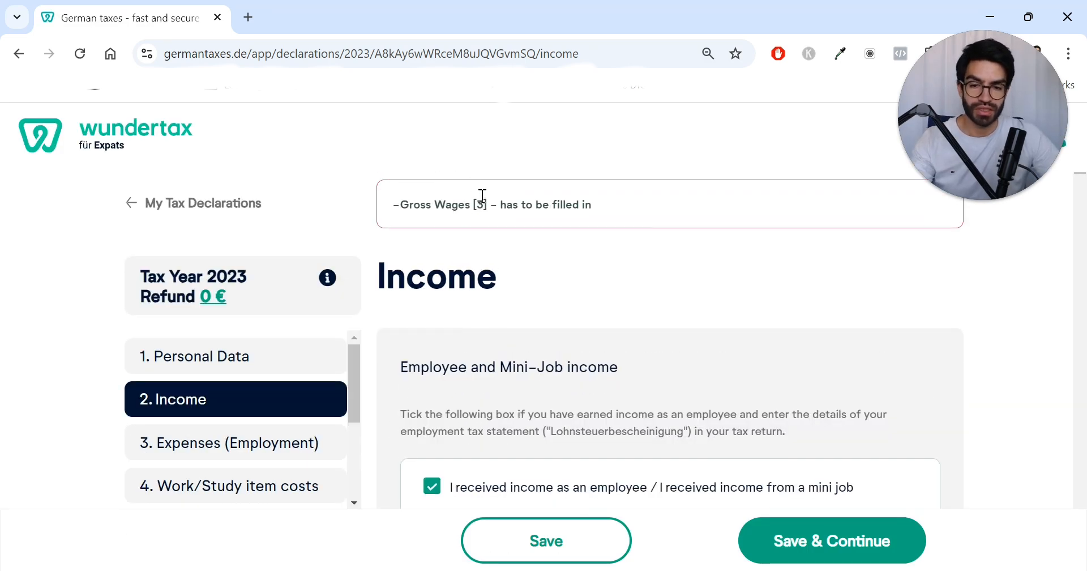
scroll(504, 288, "down", 3)
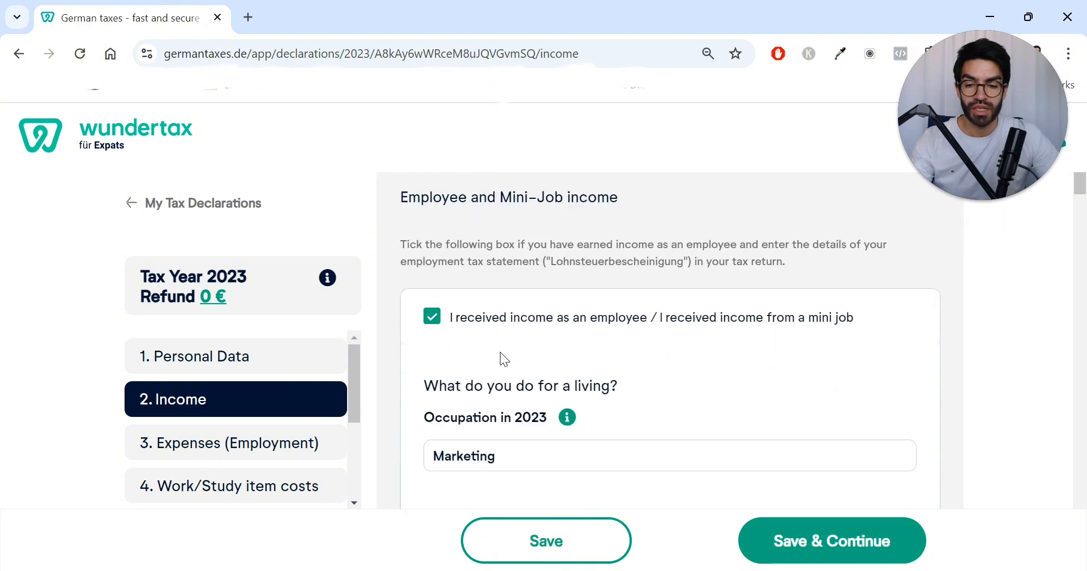
scroll(519, 360, "down", 3)
scroll(264, 410, "down", 2)
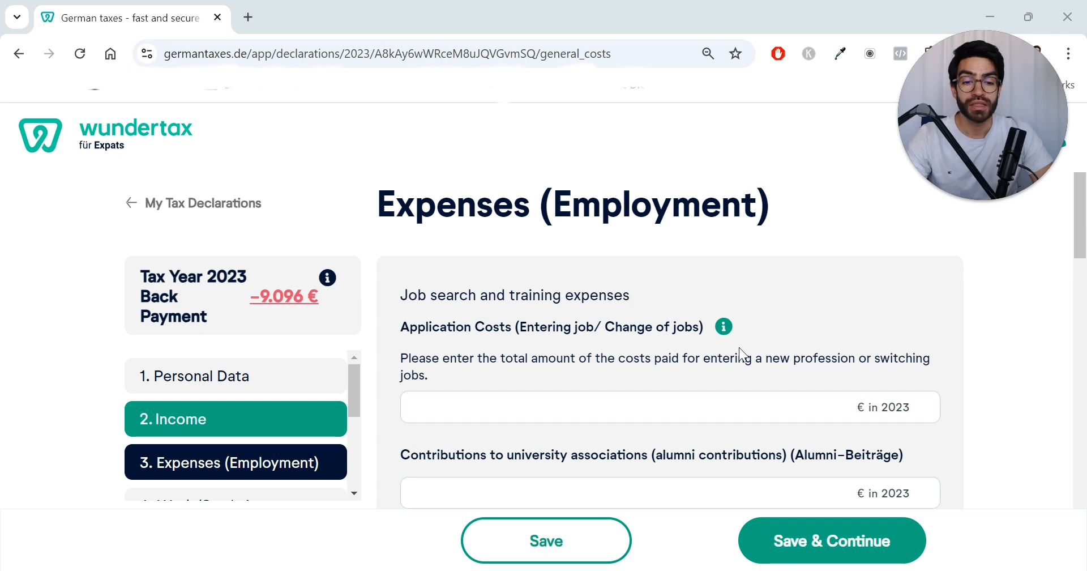
Step: Read the job search, training and professional association expense fields on the Expenses (Employment) page
scroll(732, 343, "down", 2)
scroll(733, 343, "up", 2)
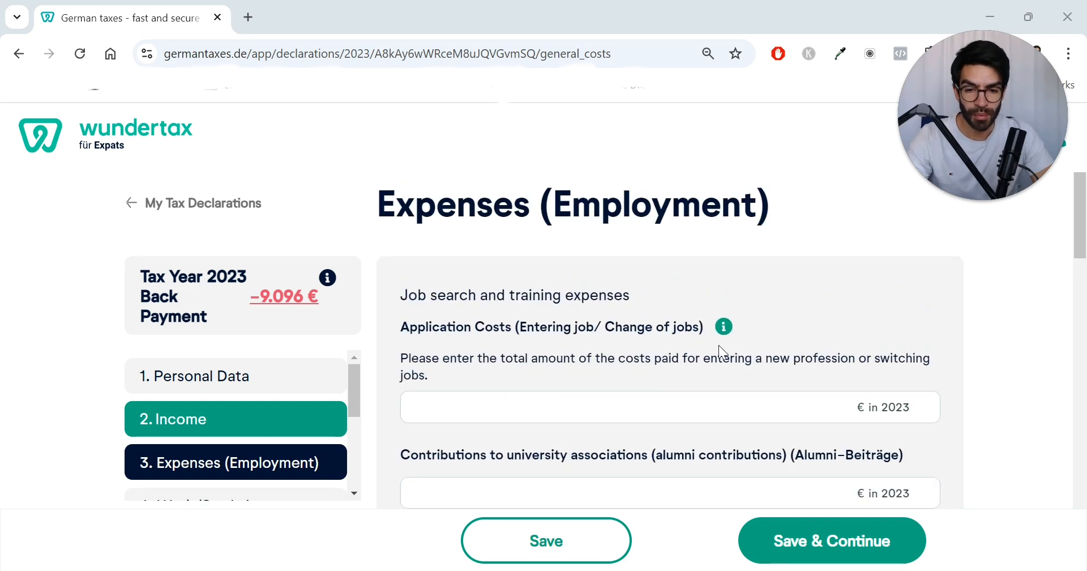
scroll(652, 351, "down", 1)
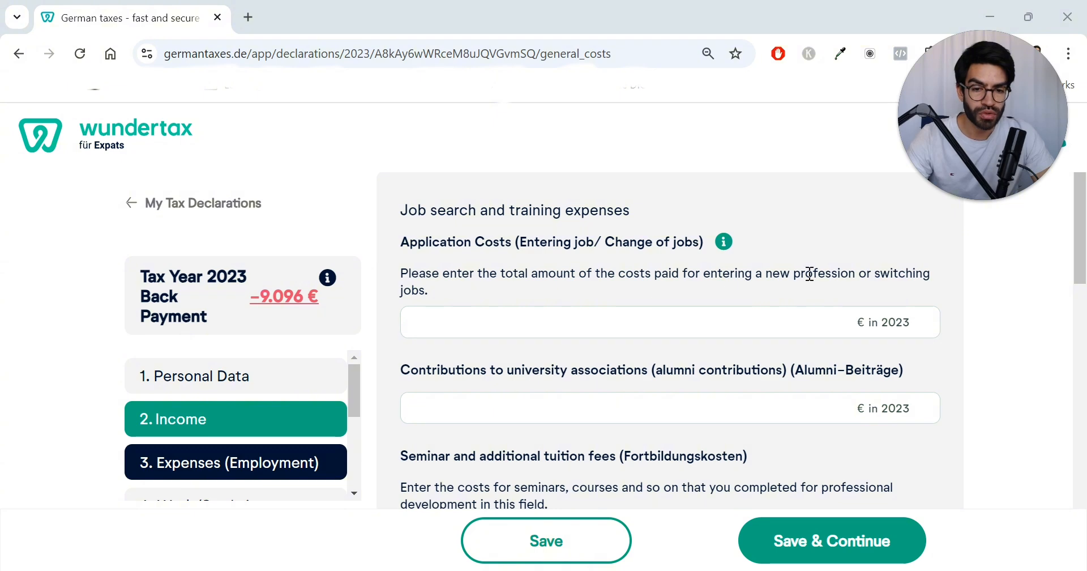
left_click_drag(753, 274, 866, 271)
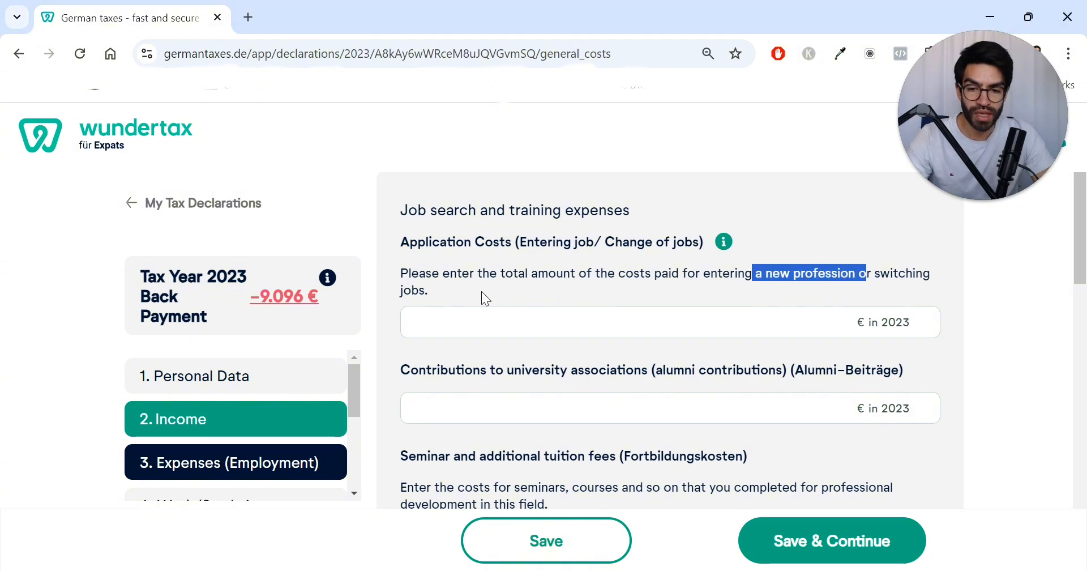
scroll(453, 317, "down", 1)
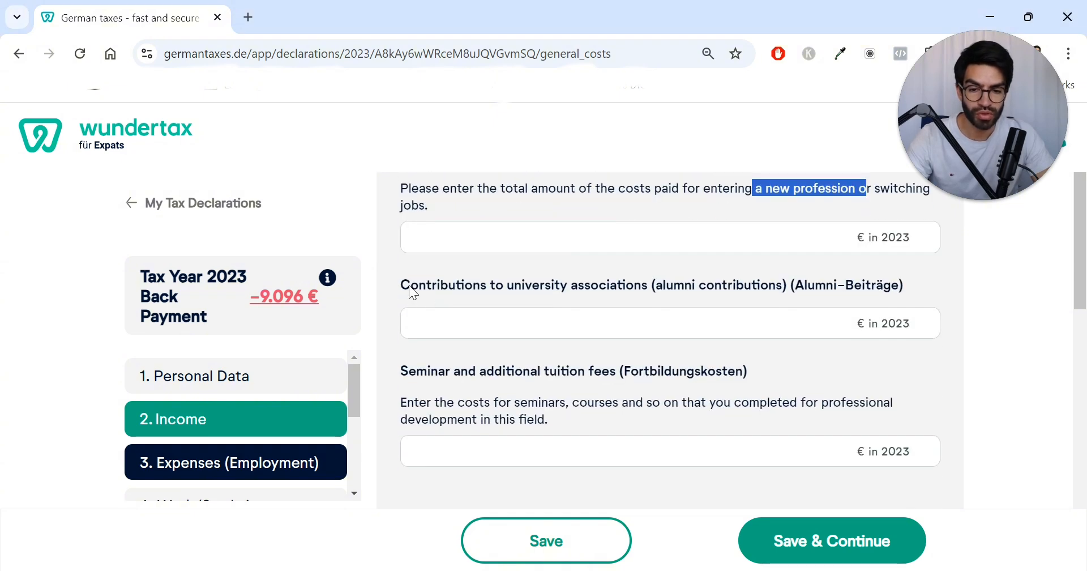
left_click_drag(402, 285, 772, 297)
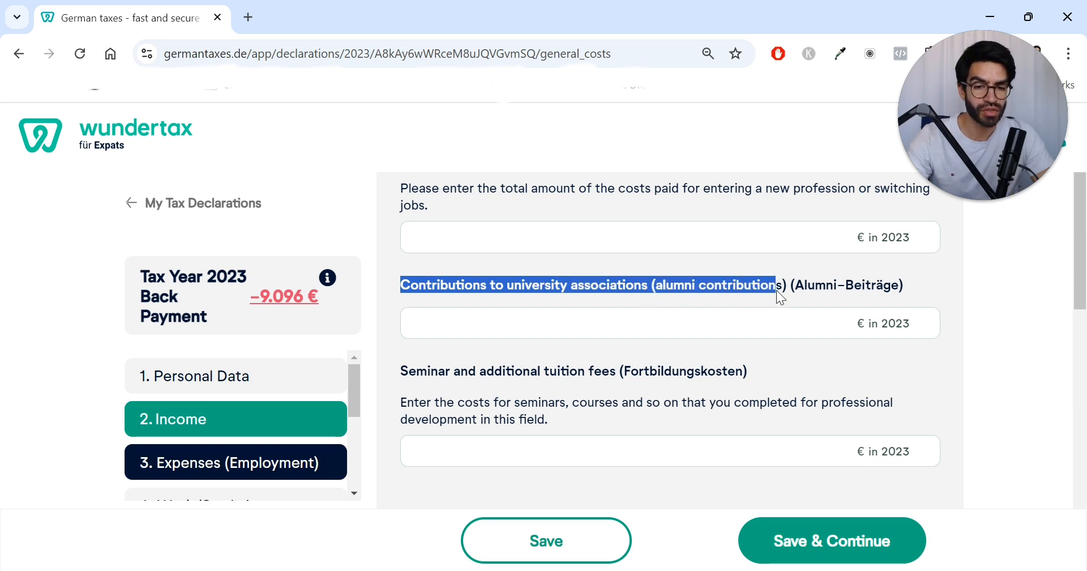
scroll(691, 311, "down", 1)
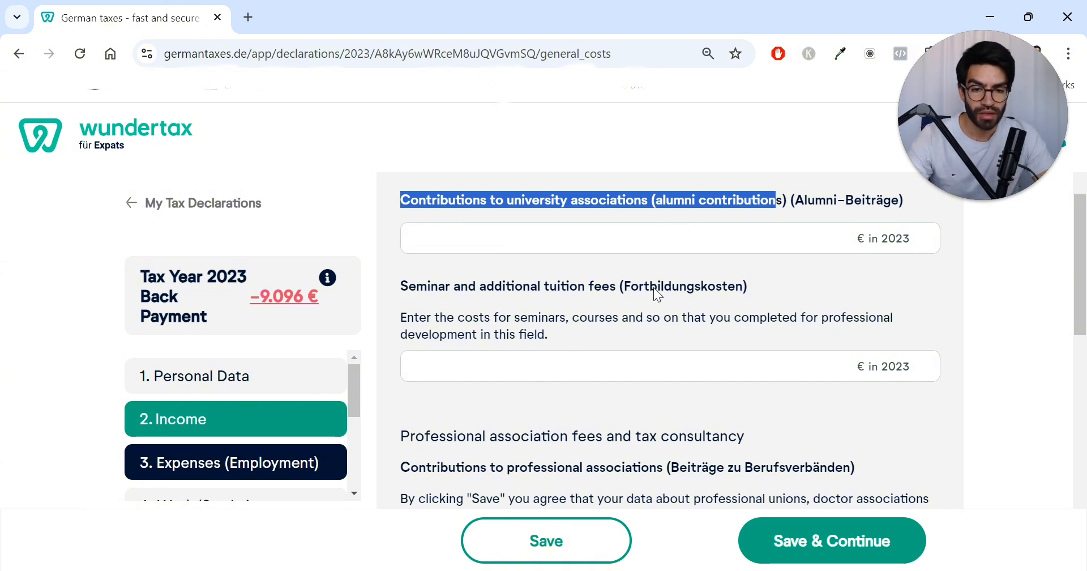
left_click_drag(580, 337, 453, 310)
scroll(536, 318, "down", 1)
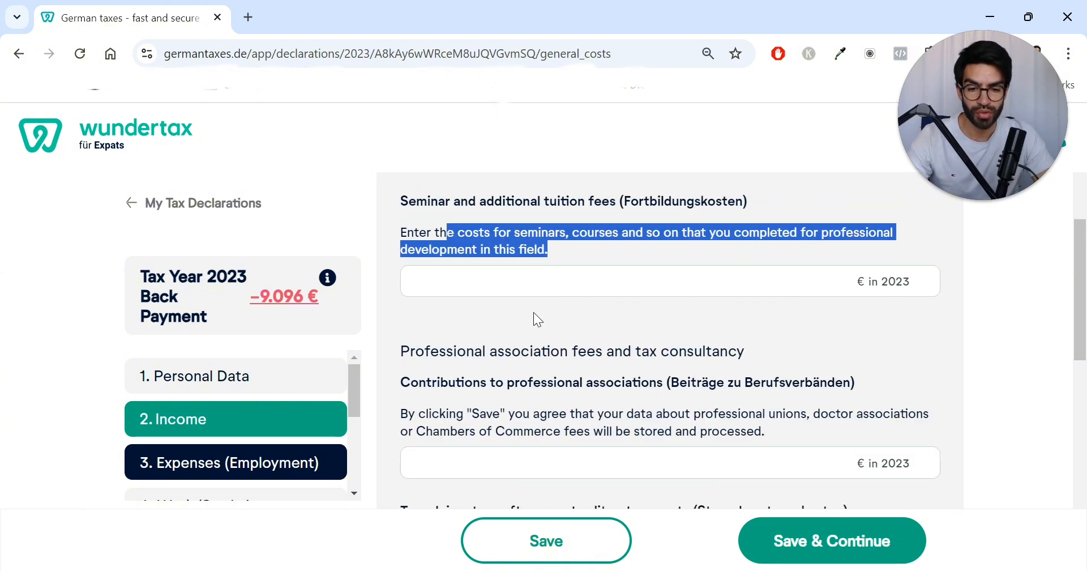
scroll(503, 343, "down", 1)
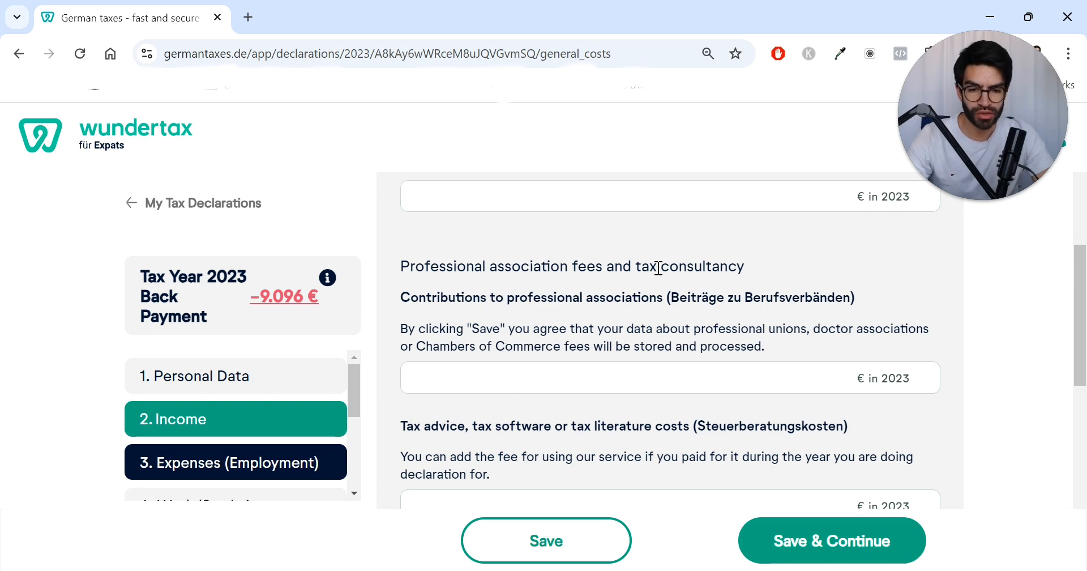
Step: Review the tax advice, work insurance, telephone/internet and bank account fee entries
left_click_drag(658, 267, 753, 278)
scroll(674, 346, "down", 2)
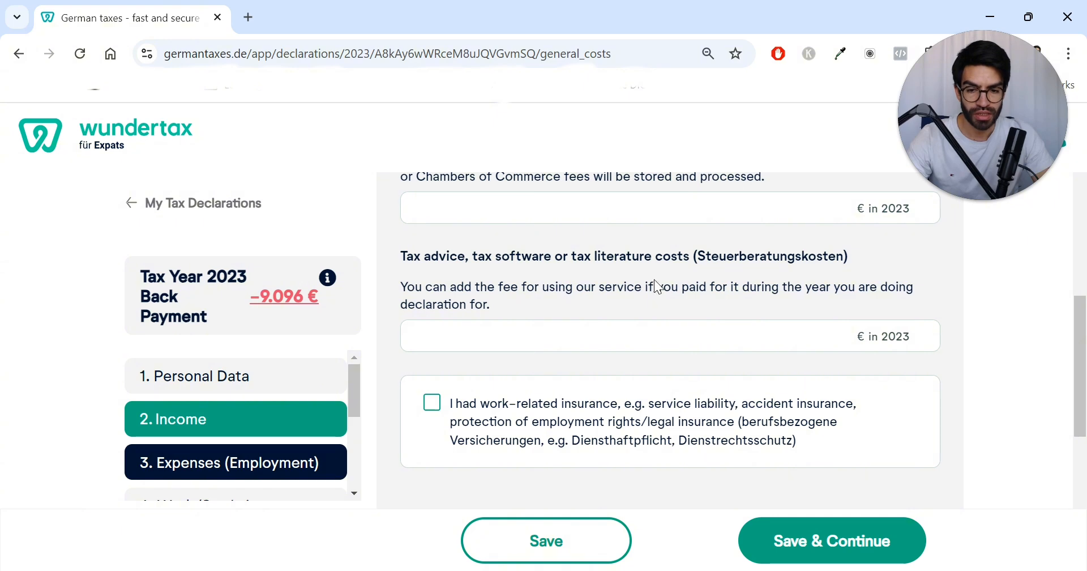
scroll(627, 310, "down", 2)
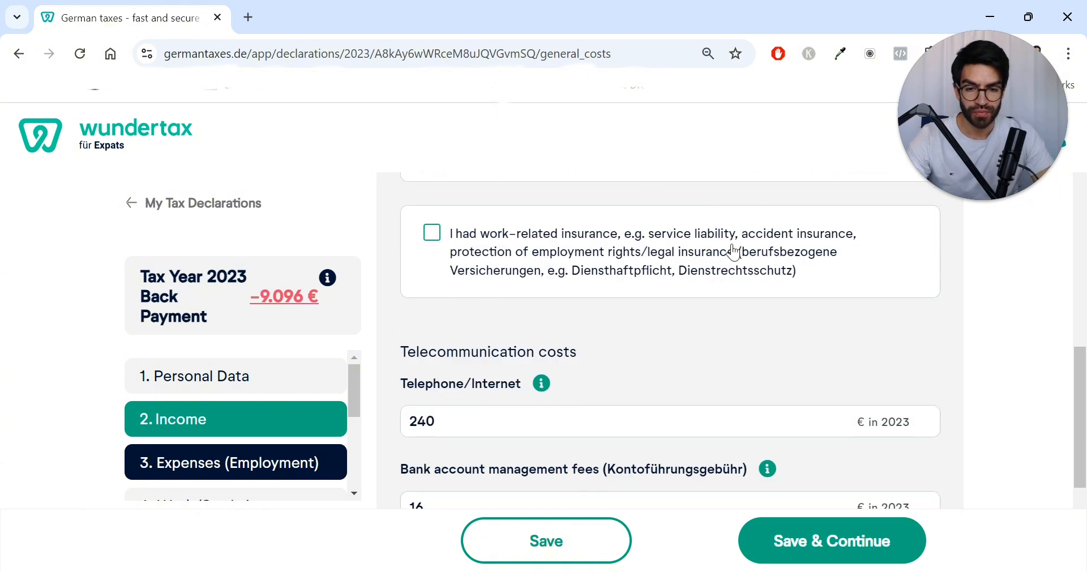
scroll(586, 292, "down", 1)
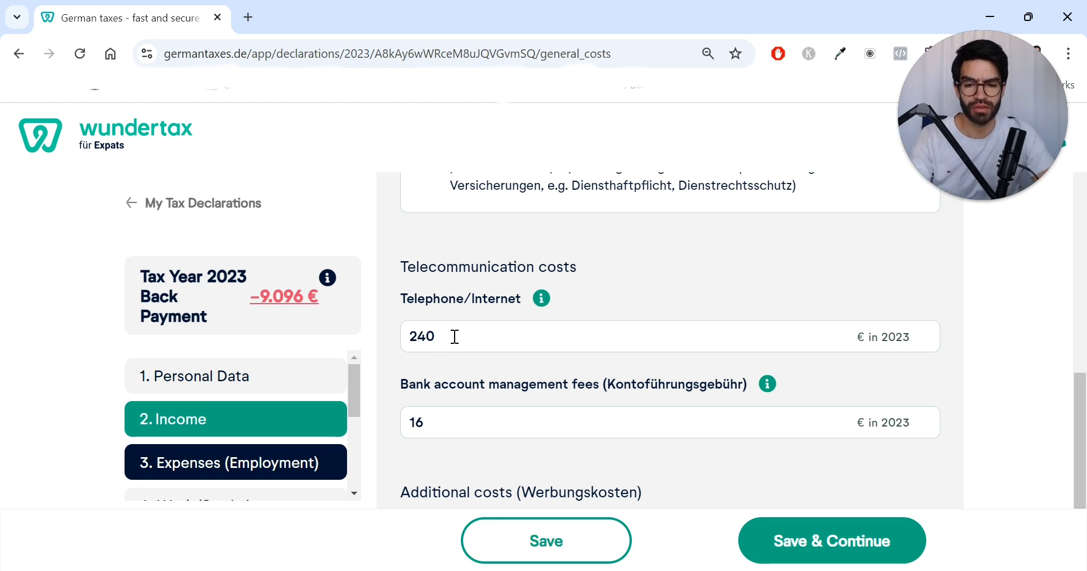
scroll(461, 340, "down", 2)
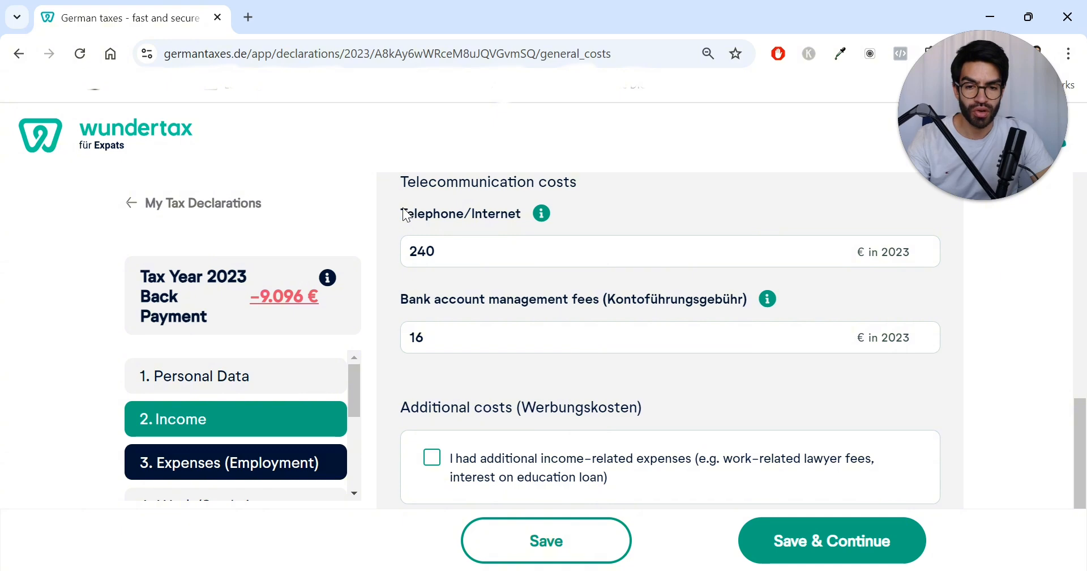
left_click_drag(405, 213, 520, 214)
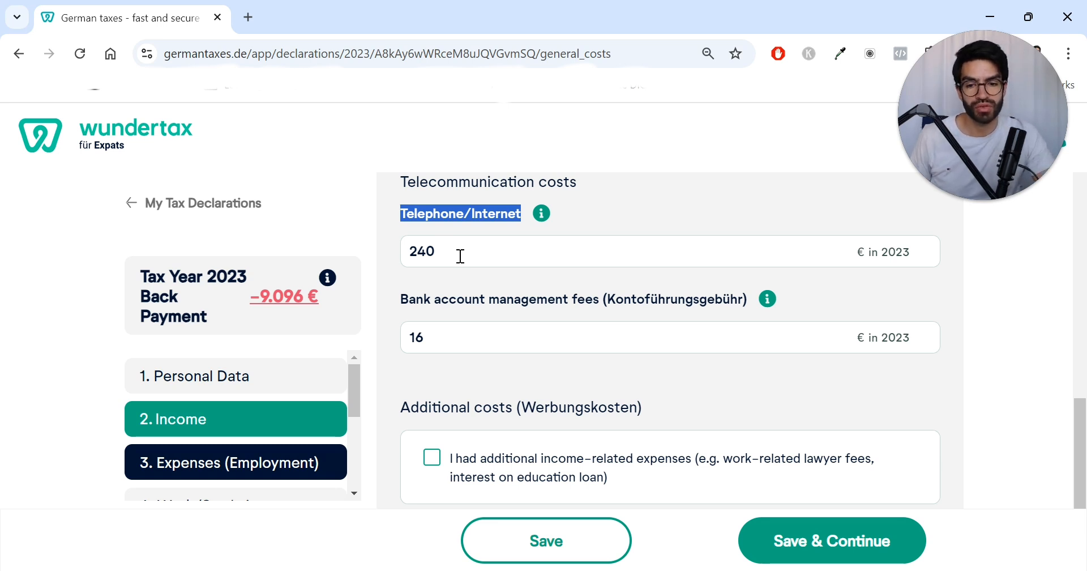
left_click_drag(459, 255, 403, 256)
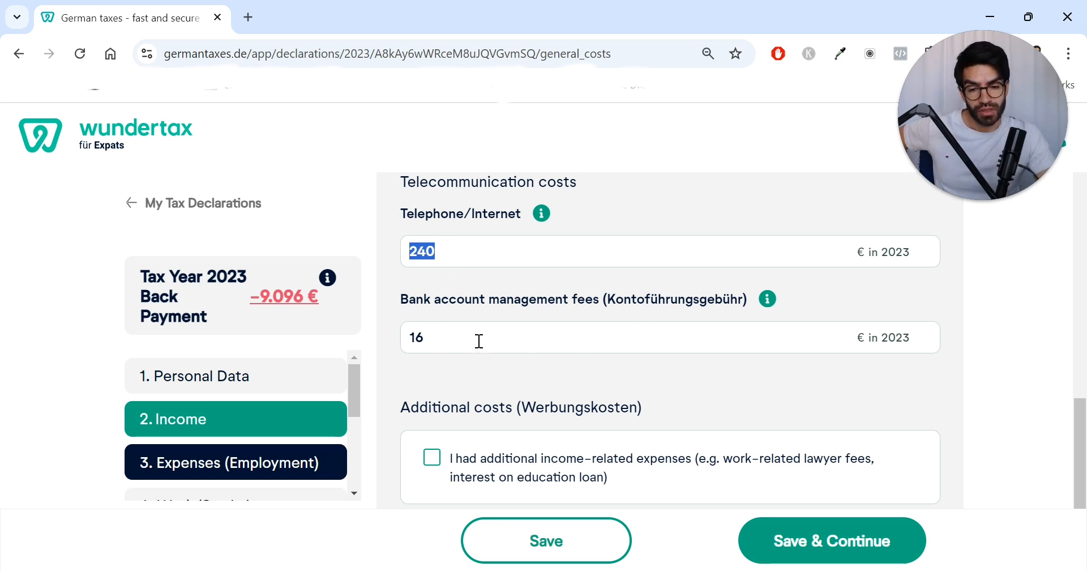
Step: Save the Expenses (Employment) page and continue to the next section
scroll(478, 339, "down", 1)
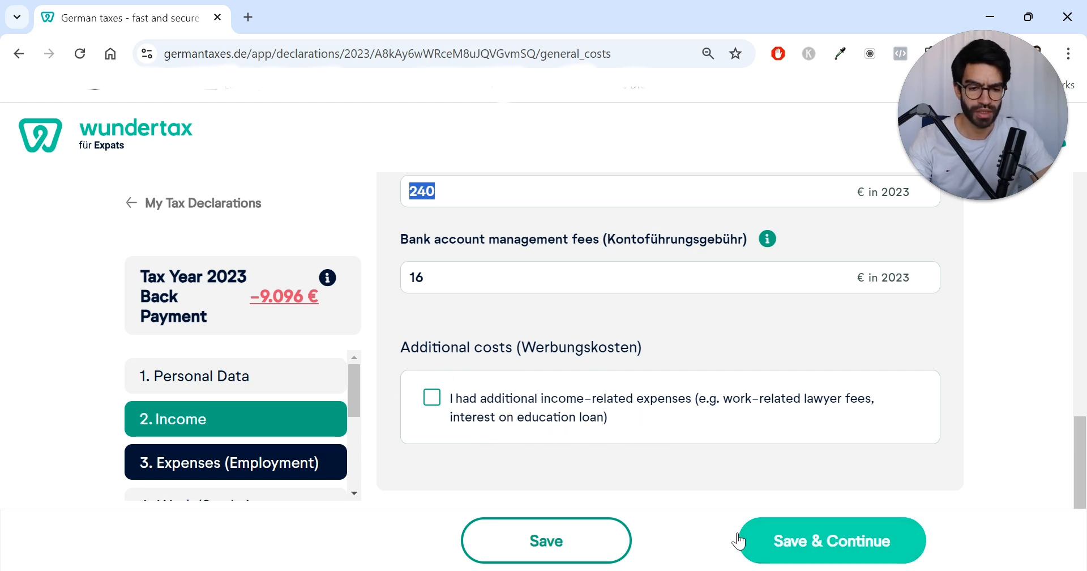
scroll(250, 427, "down", 2)
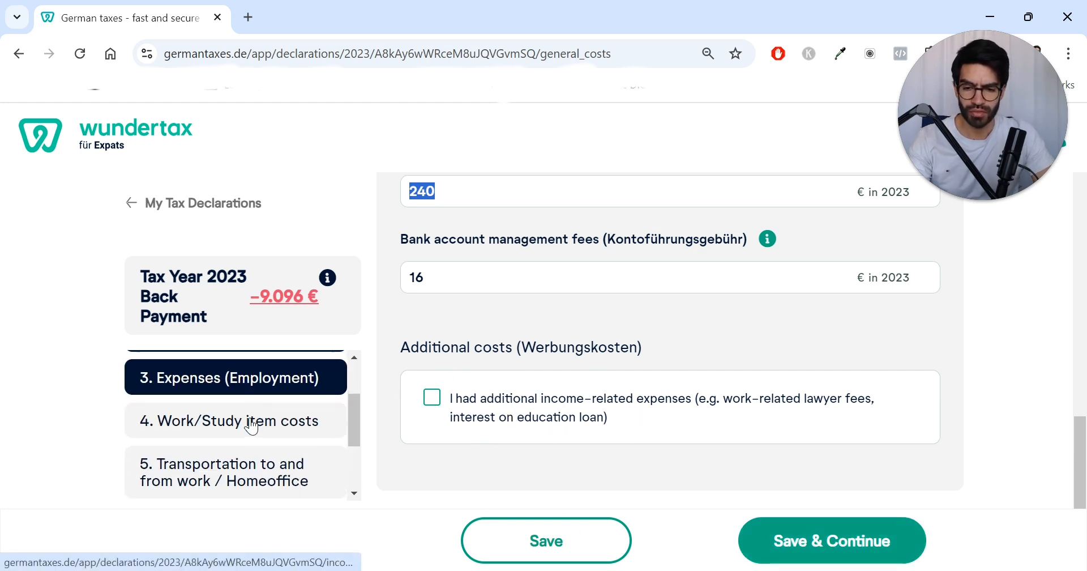
left_click(807, 546)
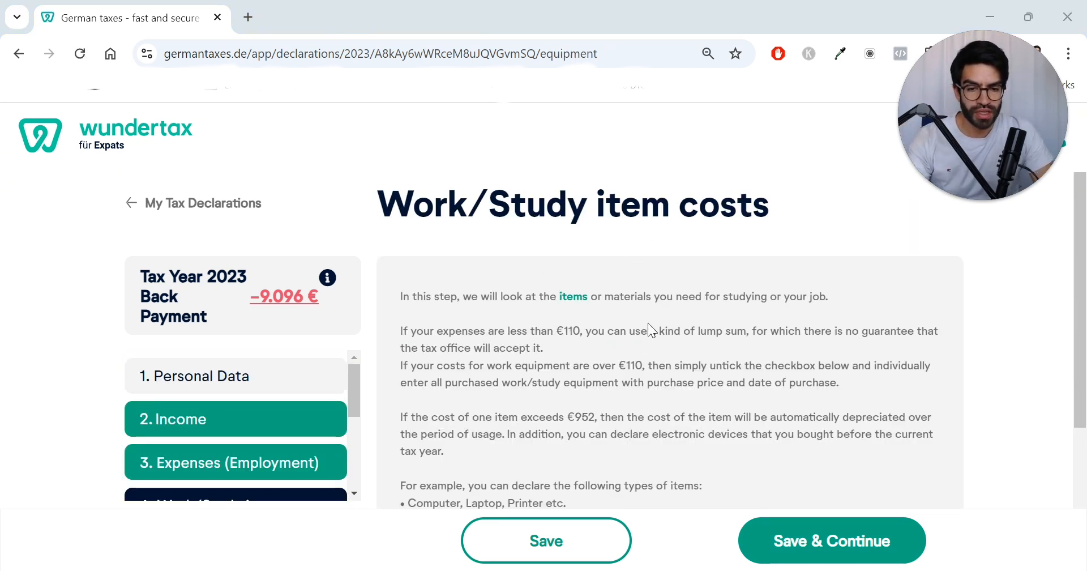
Step: Keep the work/study equipment flat rate for costs under 110 € and proceed to the transportation page
scroll(651, 362, "down", 2)
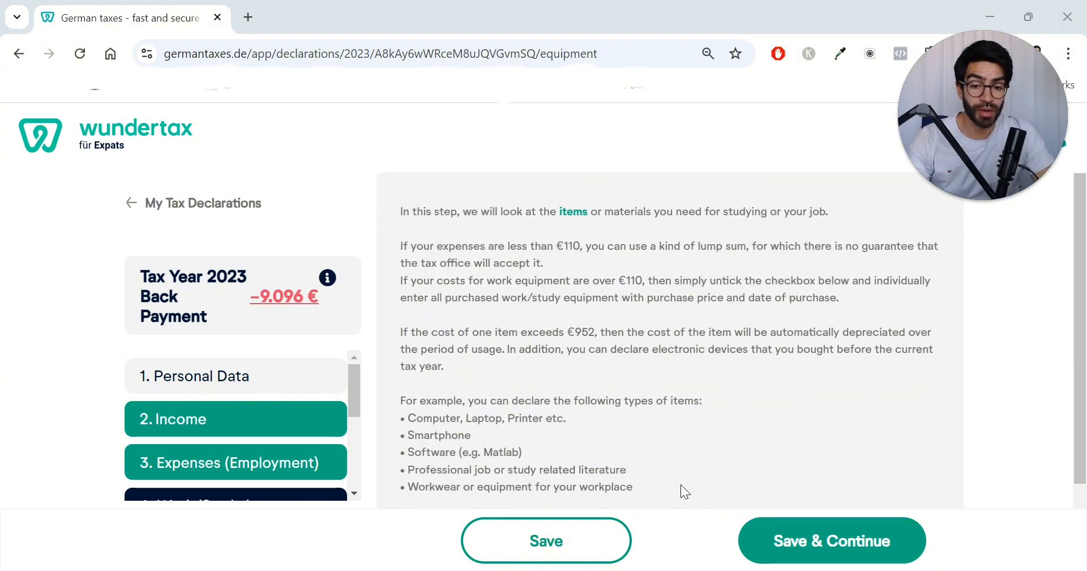
scroll(546, 339, "down", 2)
scroll(498, 311, "up", 2)
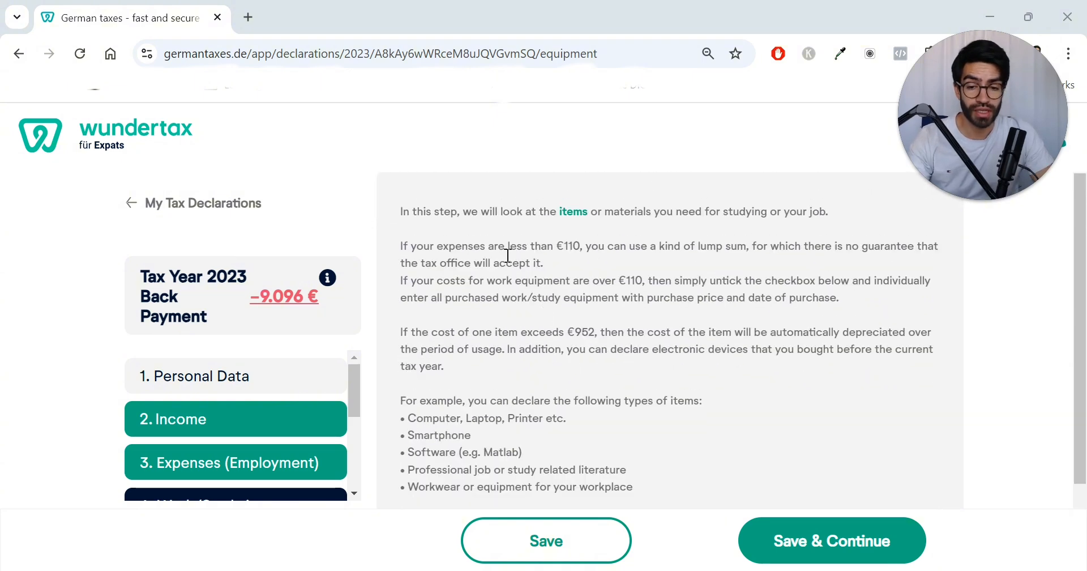
scroll(483, 416, "down", 2)
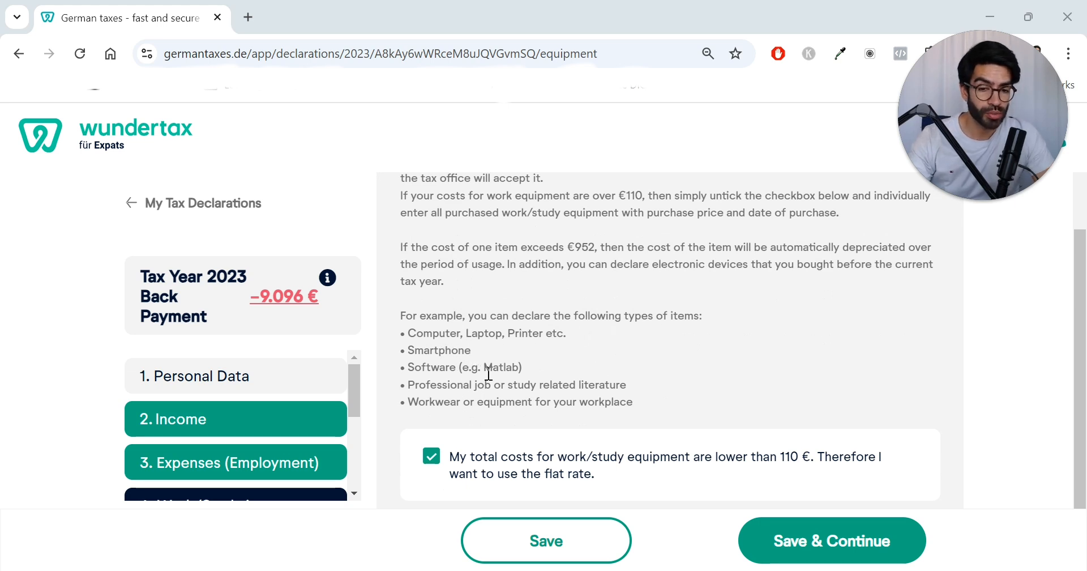
scroll(469, 380, "down", 1)
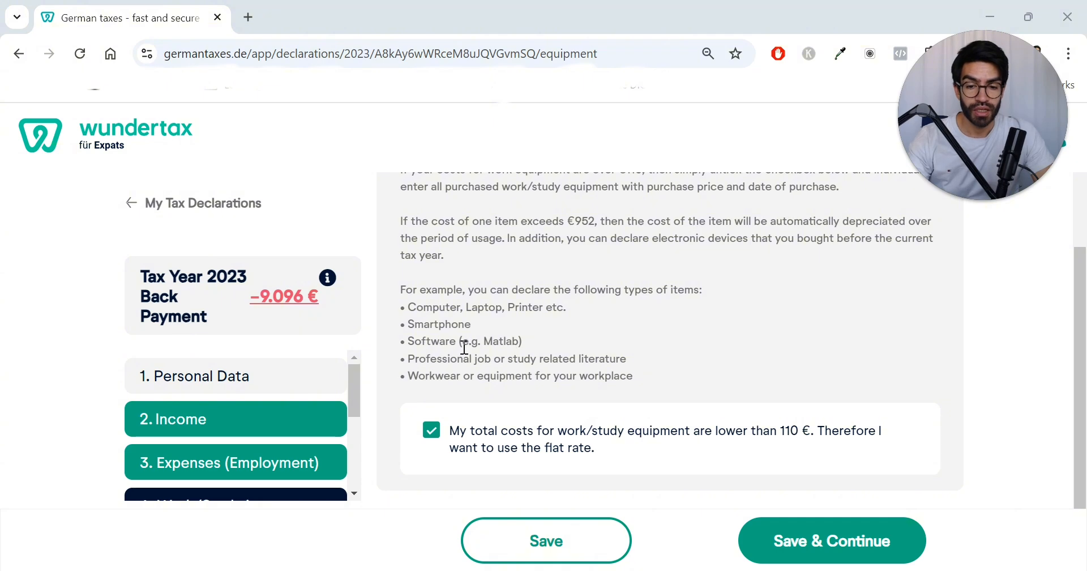
left_click_drag(484, 341, 520, 341)
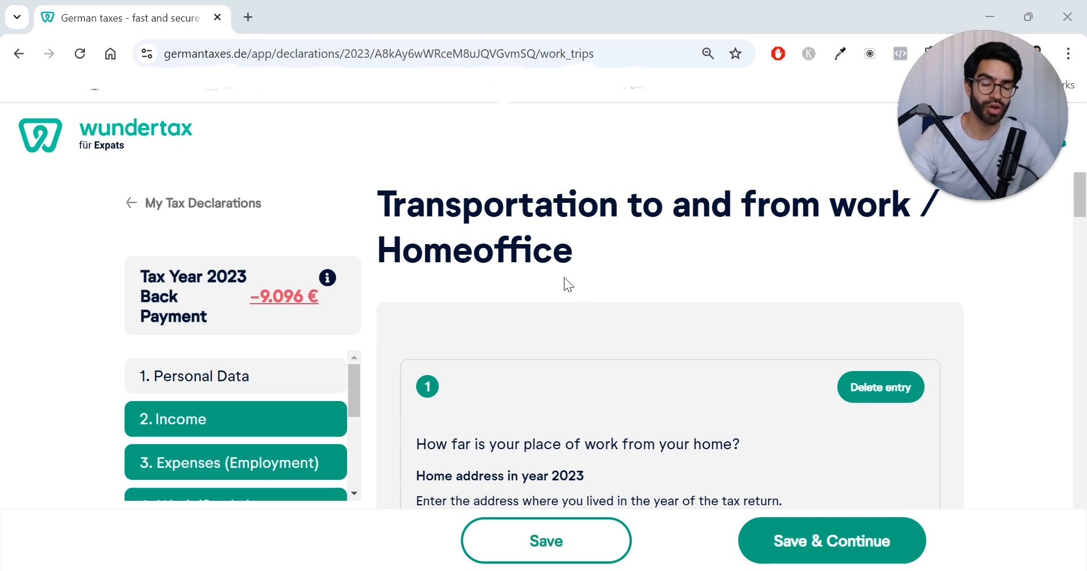
scroll(640, 373, "down", 2)
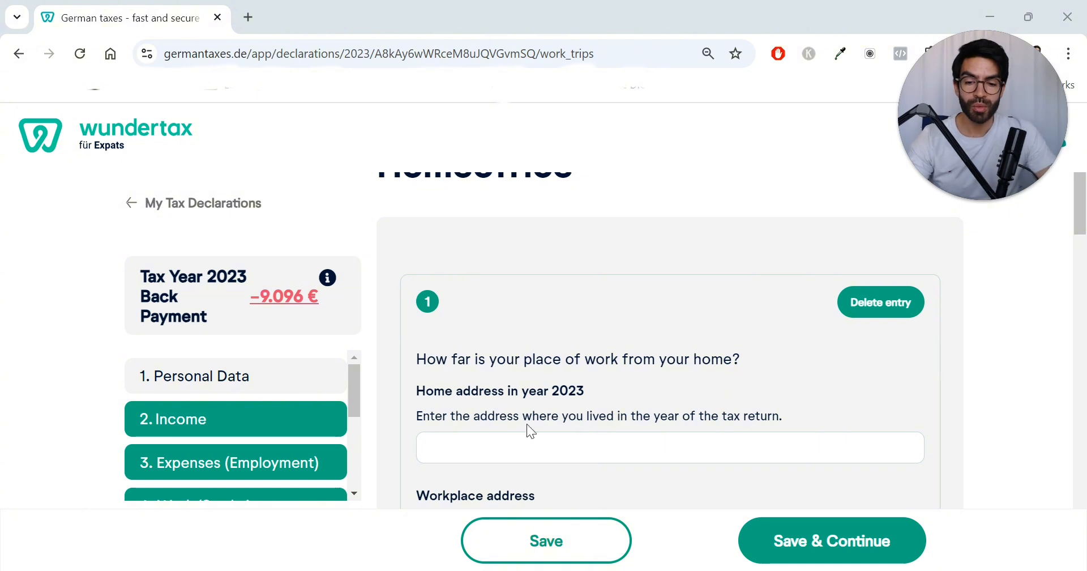
Step: Review the home address, workplace address, distance and working period fields on the transportation page
scroll(530, 431, "down", 1)
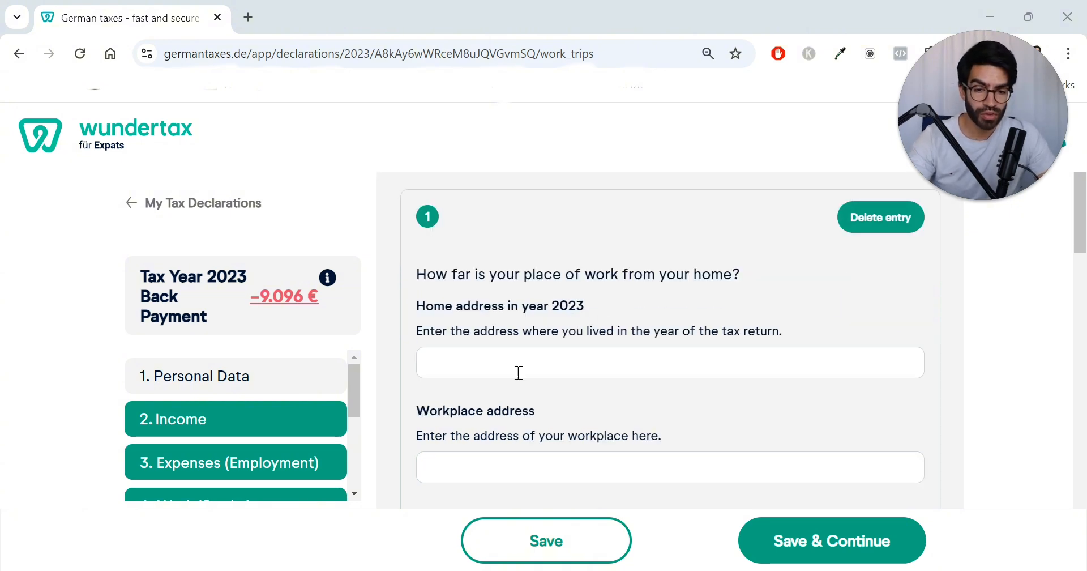
scroll(570, 382, "down", 1)
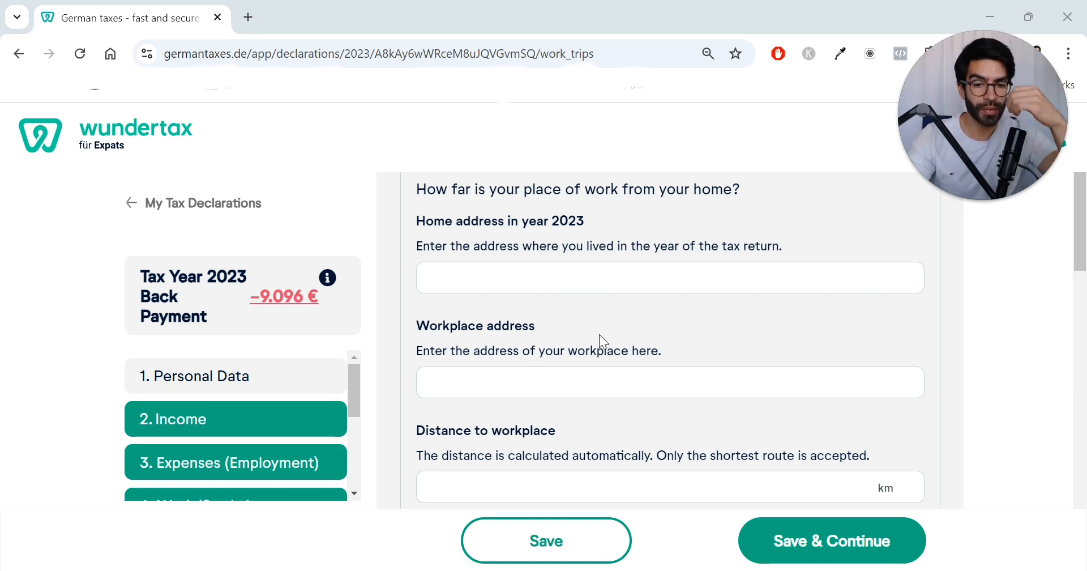
scroll(667, 237, "down", 3)
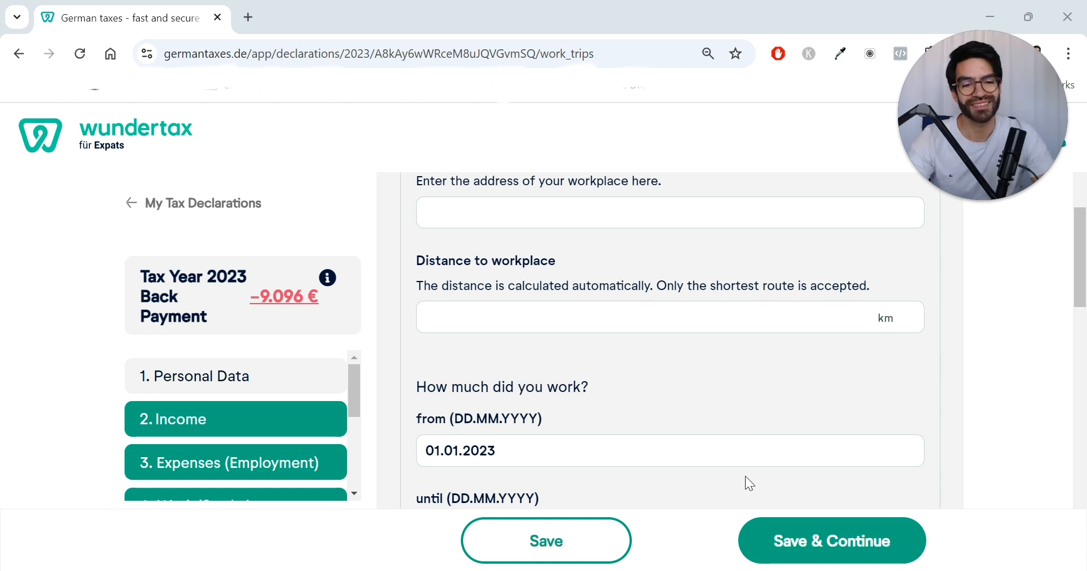
scroll(655, 390, "down", 1)
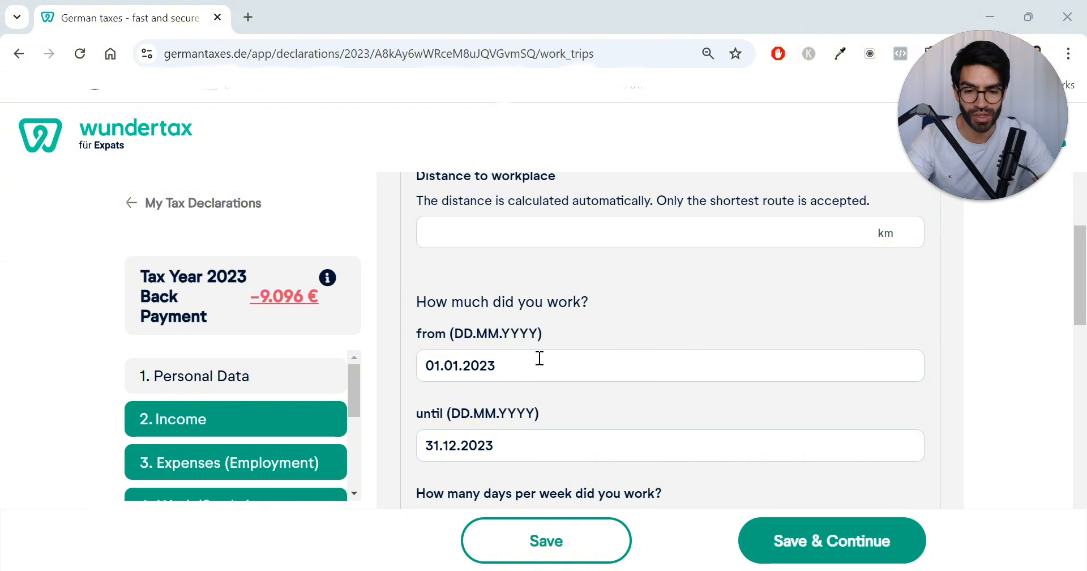
scroll(601, 249, "up", 3)
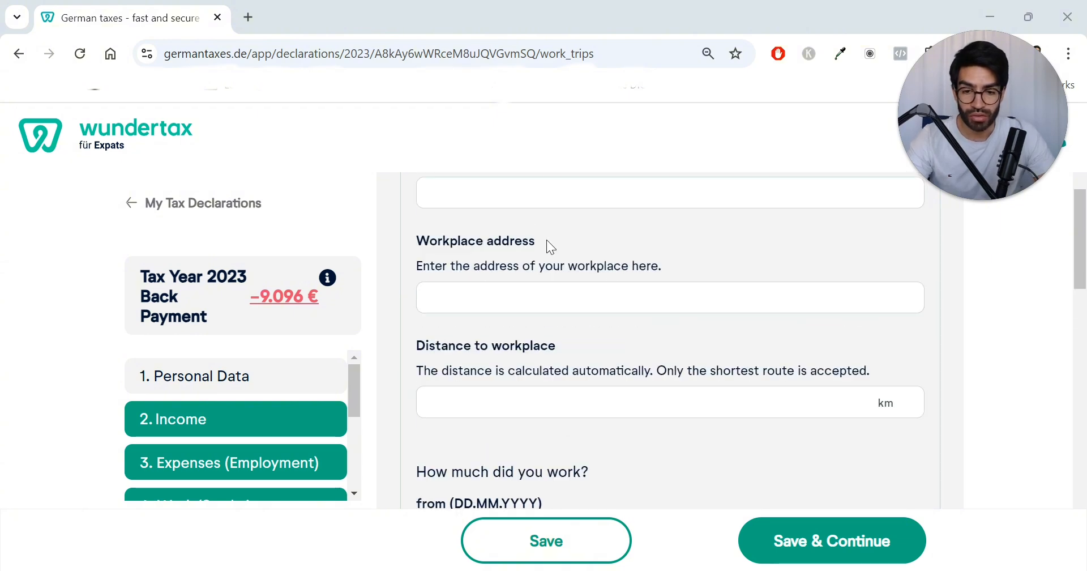
scroll(544, 244, "down", 1)
scroll(519, 357, "down", 1)
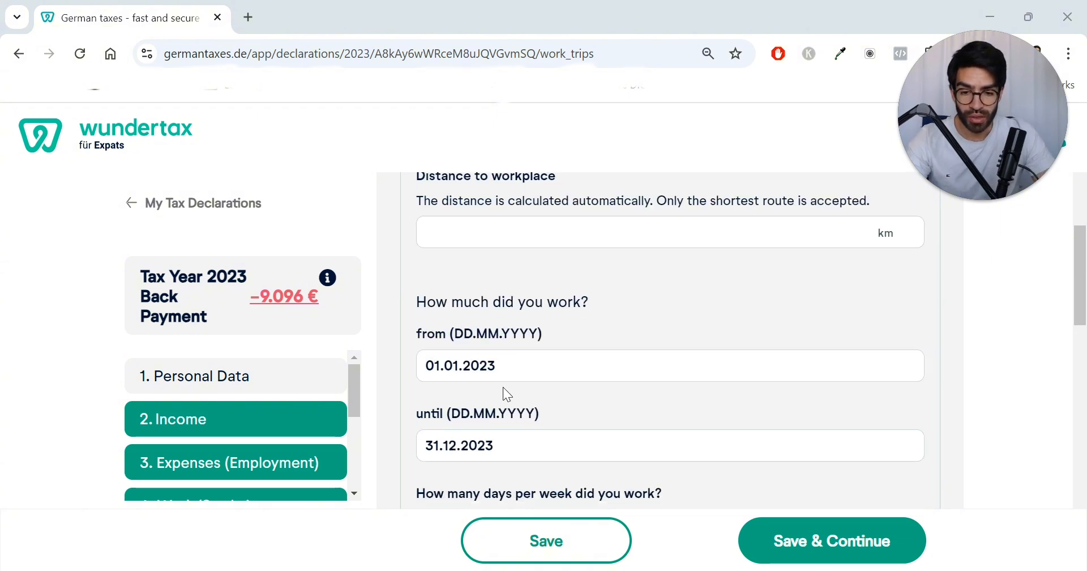
scroll(503, 388, "down", 1)
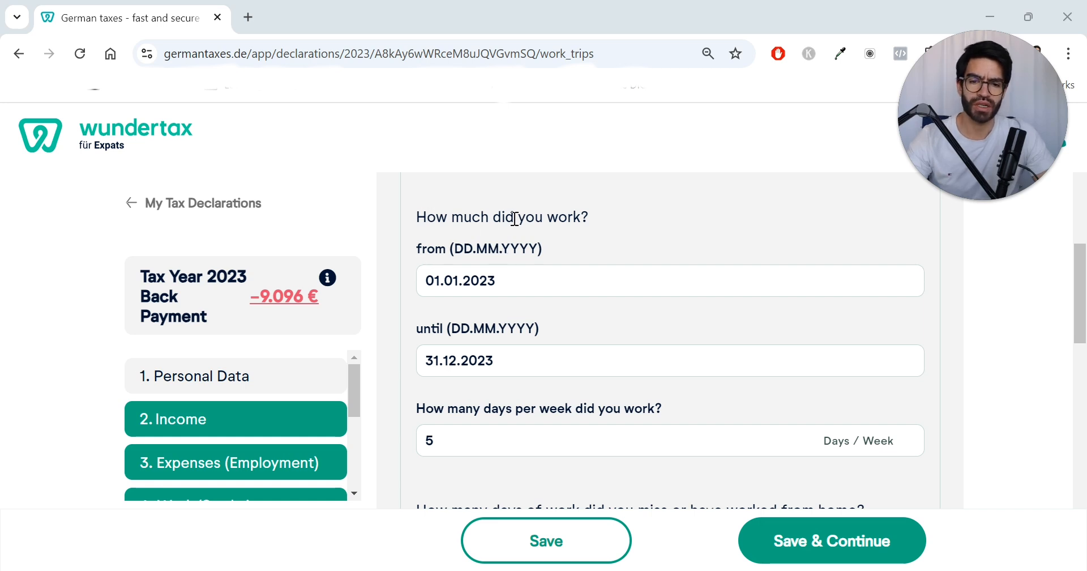
scroll(496, 278, "down", 1)
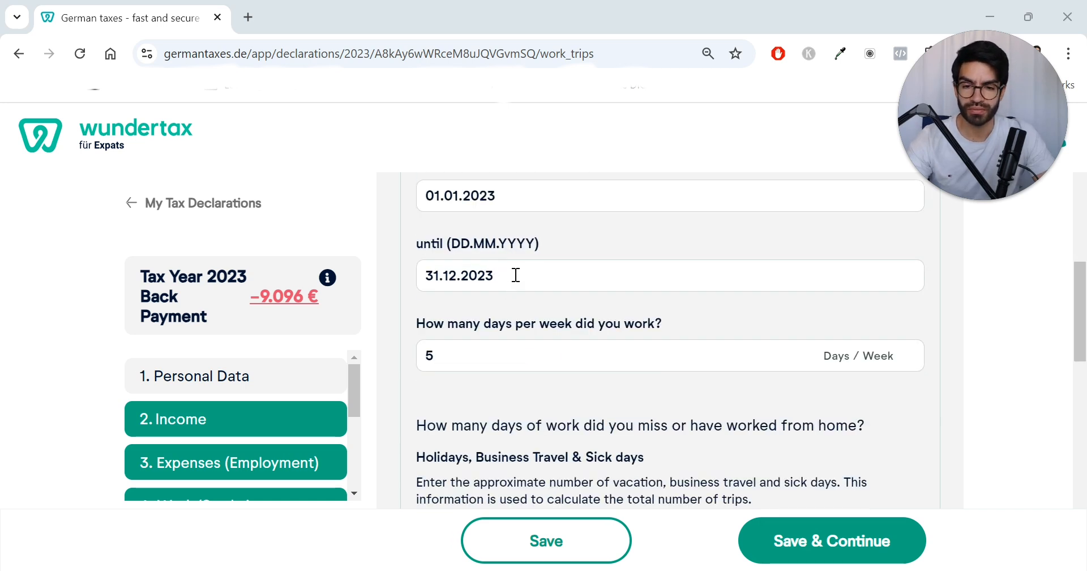
scroll(511, 255, "up", 1)
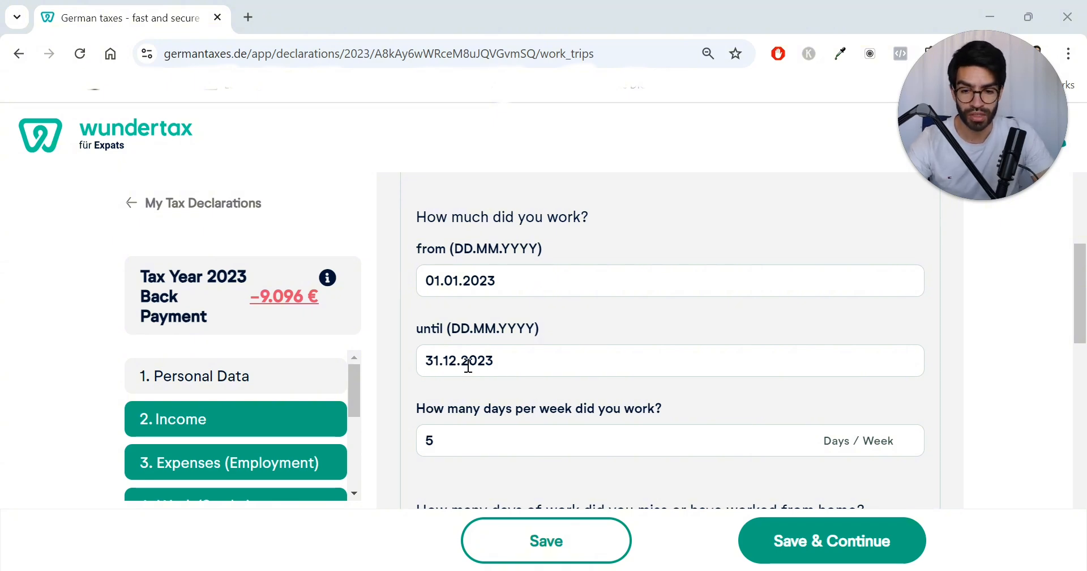
Step: Review the missed days, home office days and public transportation cost fields of the commute entry
scroll(485, 352, "down", 1)
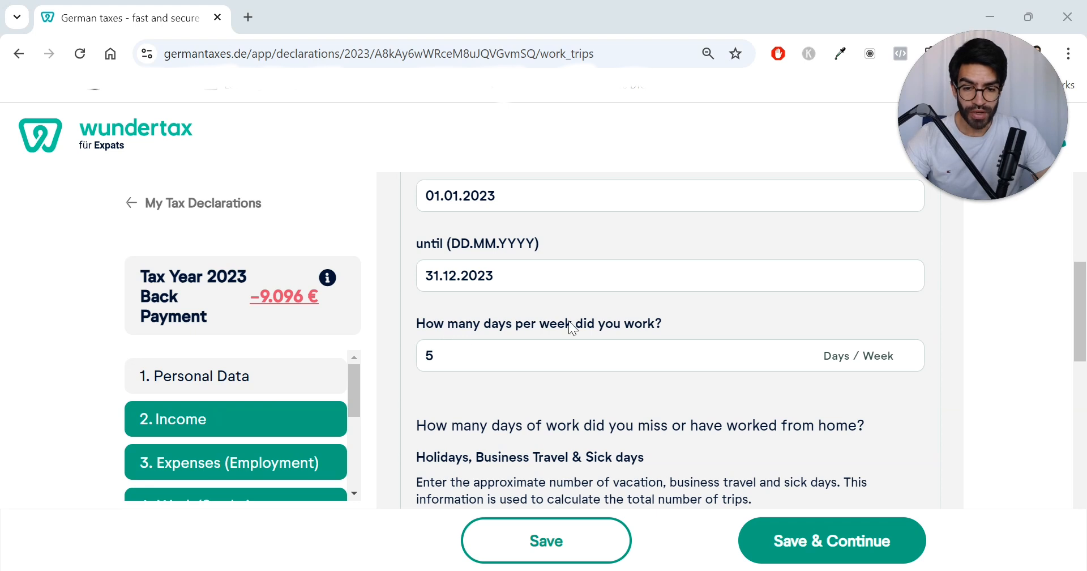
scroll(653, 345, "down", 2)
scroll(500, 360, "down", 1)
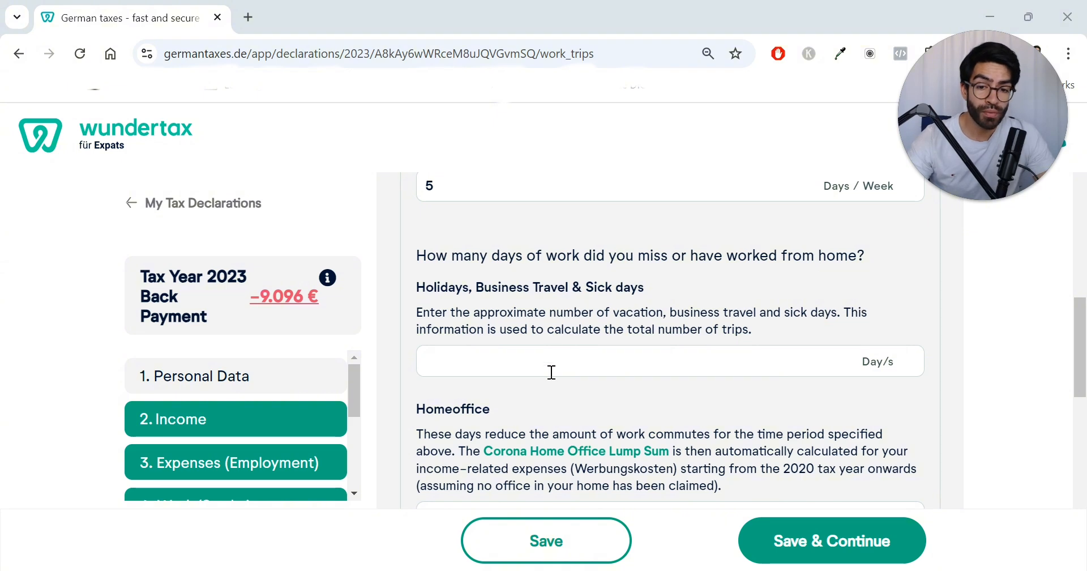
scroll(547, 365, "down", 1)
scroll(561, 368, "up", 1)
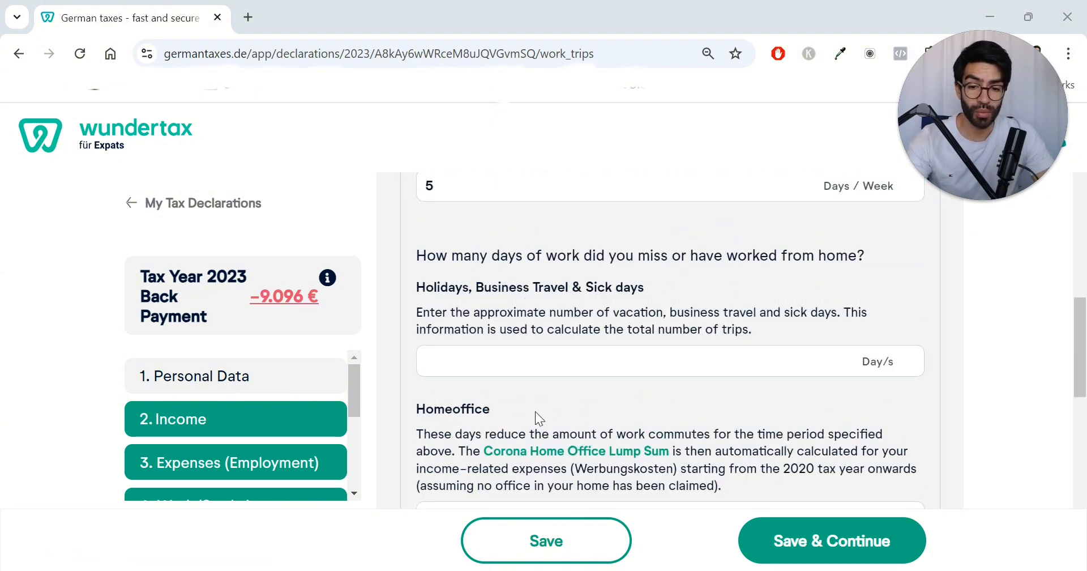
scroll(535, 411, "down", 1)
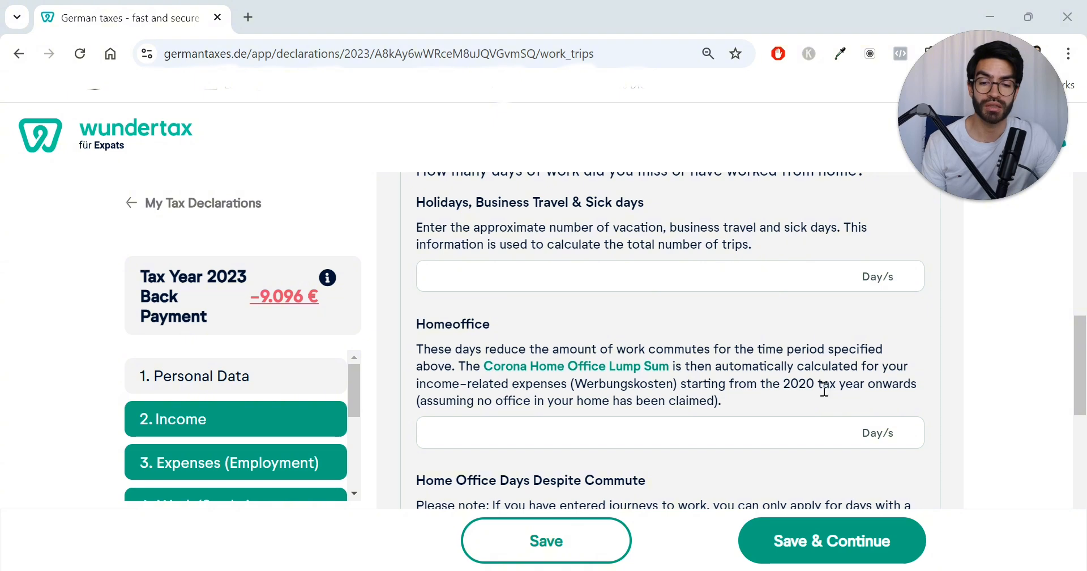
left_click_drag(505, 324, 417, 325)
scroll(640, 331, "down", 3)
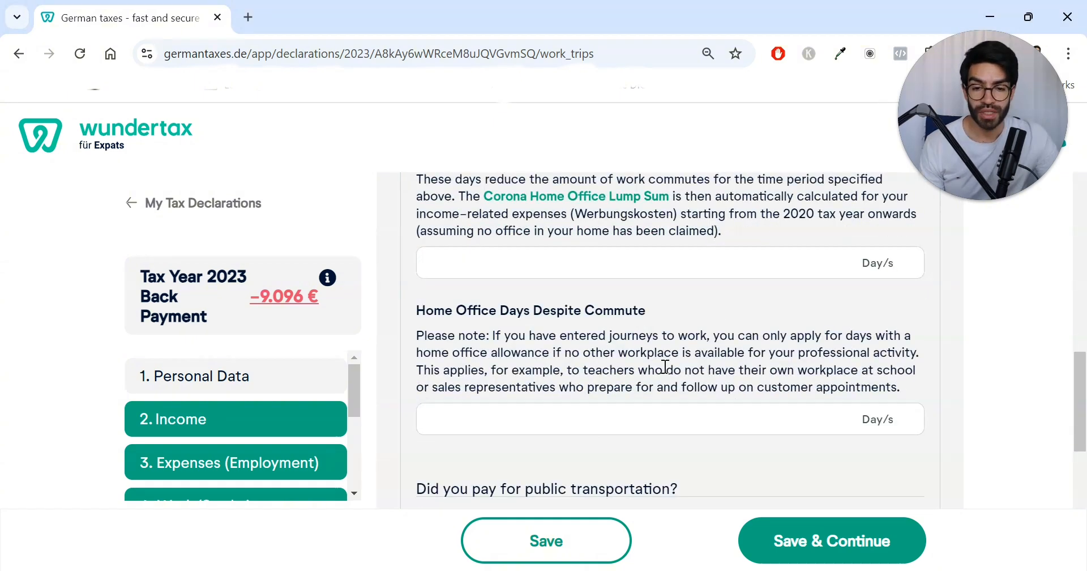
scroll(688, 387, "down", 2)
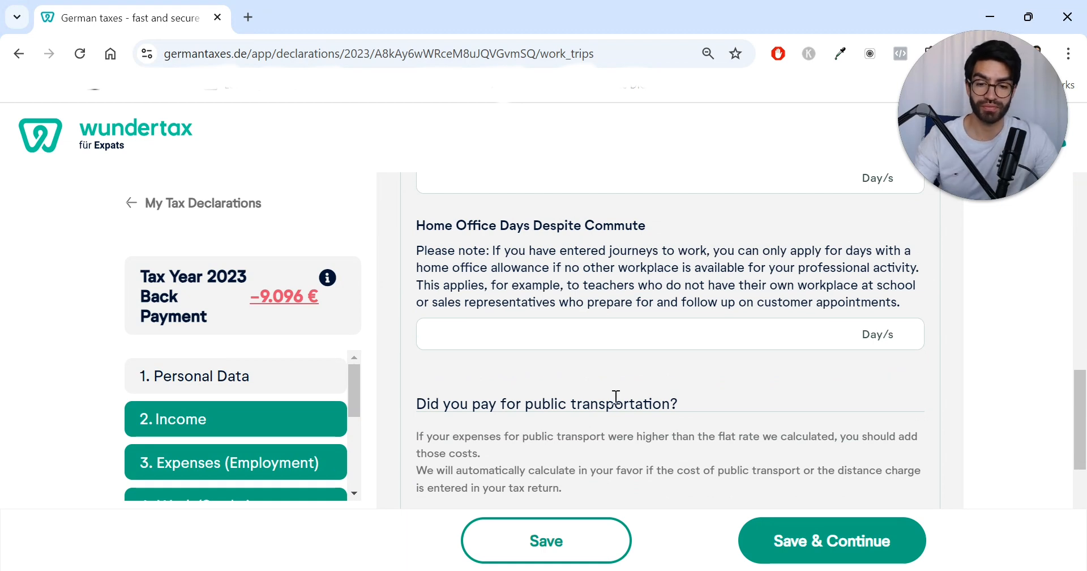
scroll(613, 395, "down", 3)
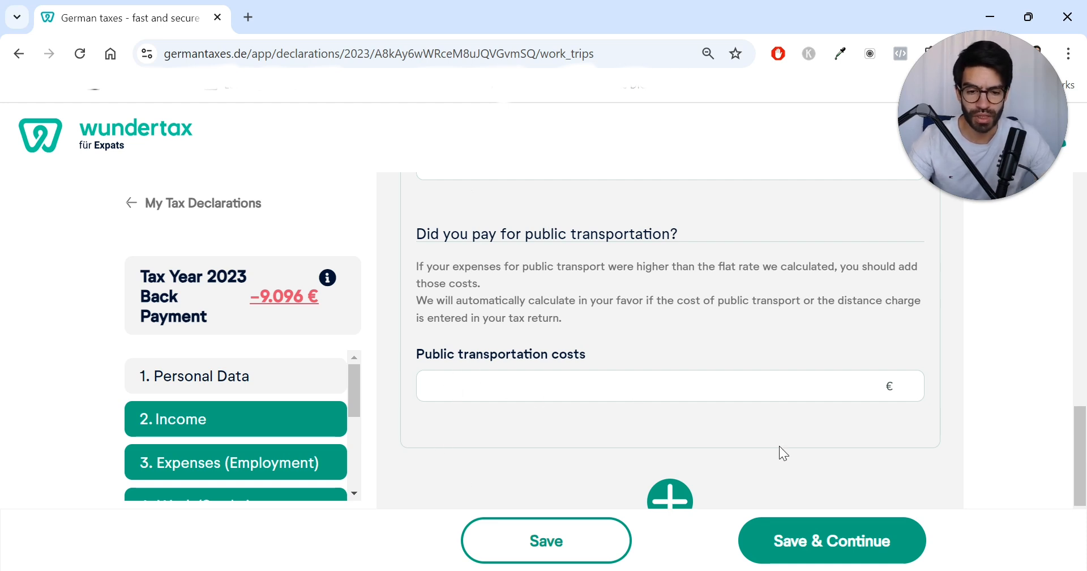
scroll(580, 419, "down", 1)
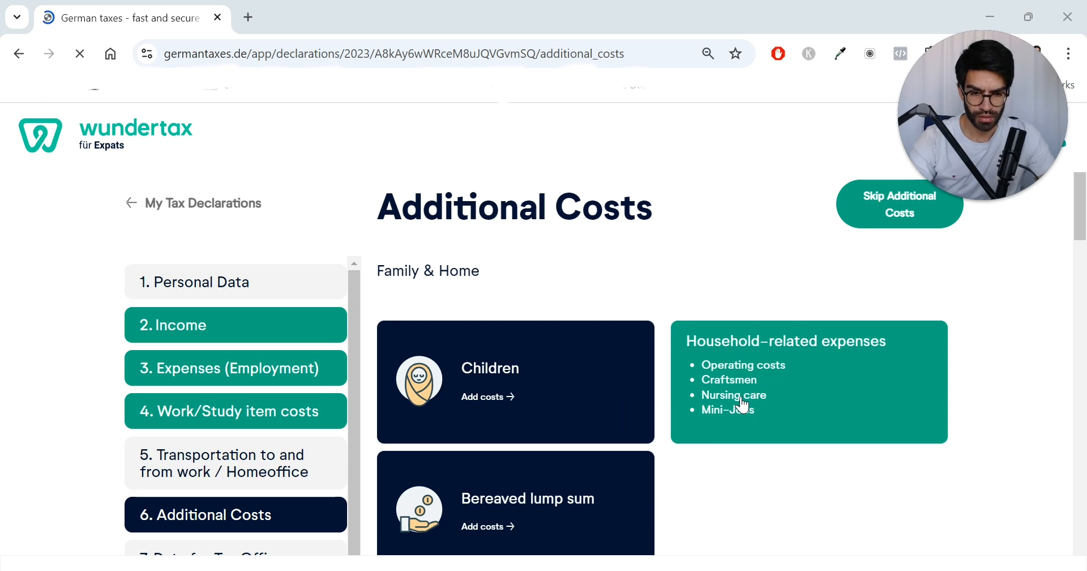
Step: Browse the Additional Costs categories for family, training, trips and health expenses
scroll(777, 492, "down", 1)
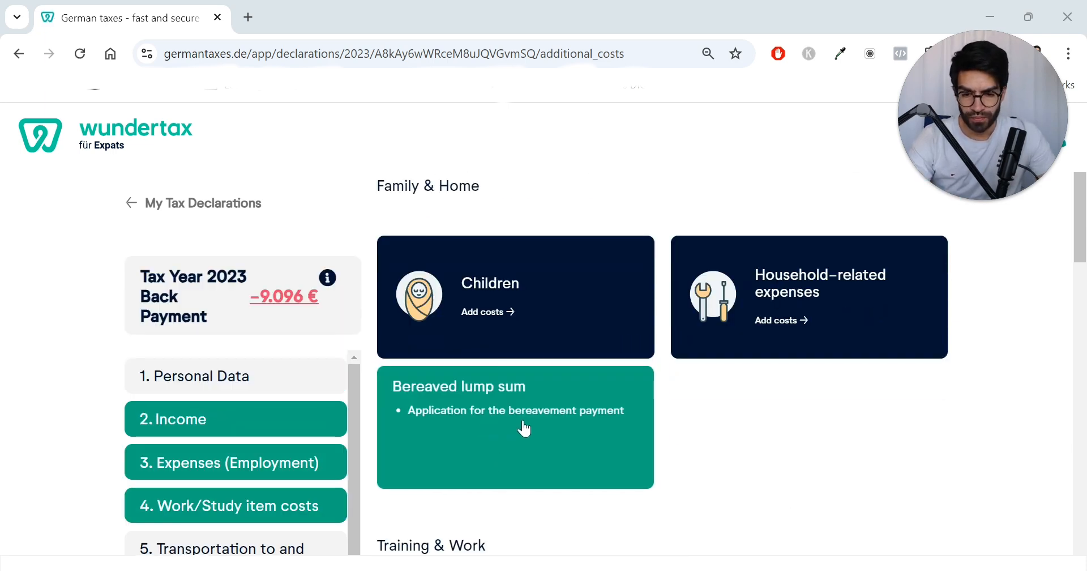
scroll(685, 424, "down", 3)
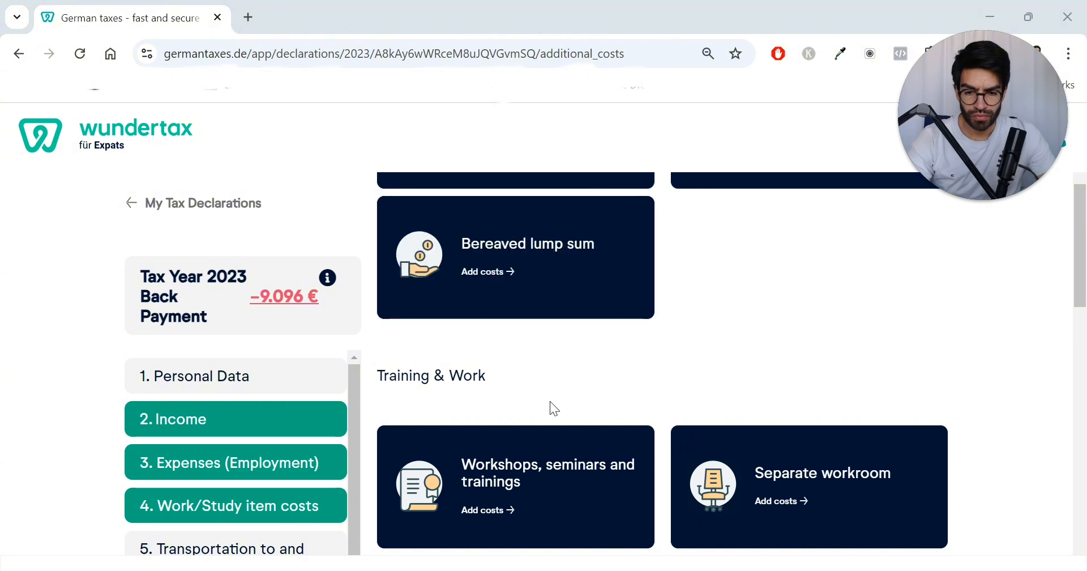
scroll(543, 380, "down", 2)
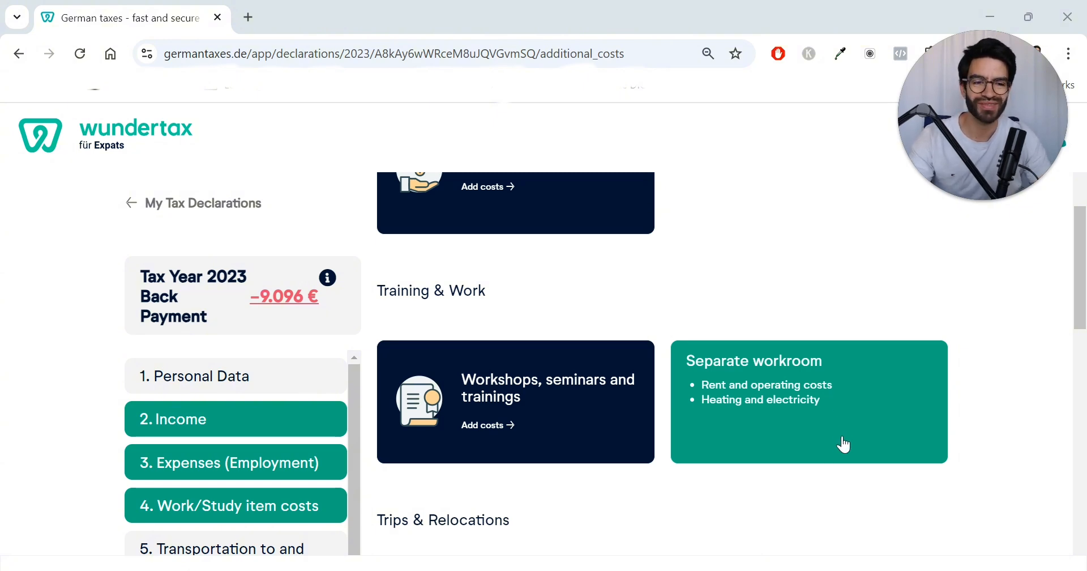
scroll(807, 447, "down", 4)
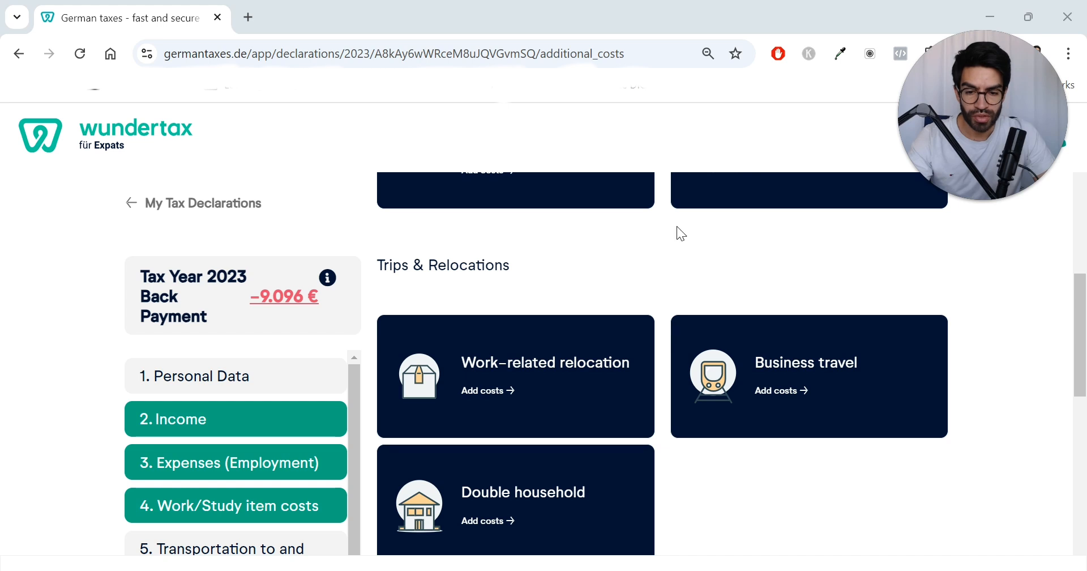
scroll(677, 232, "up", 1)
scroll(622, 379, "down", 1)
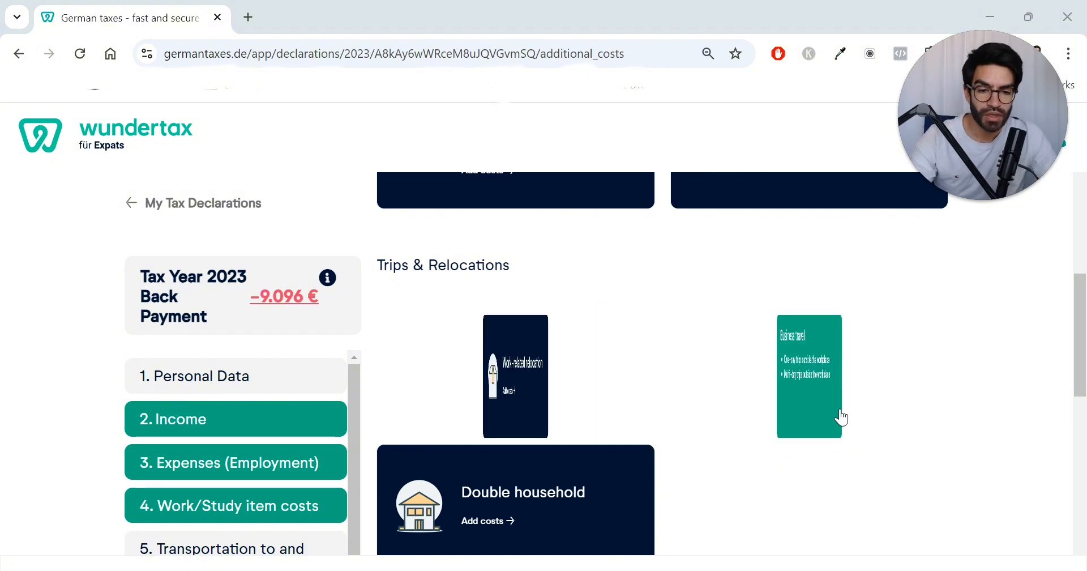
scroll(762, 470, "down", 2)
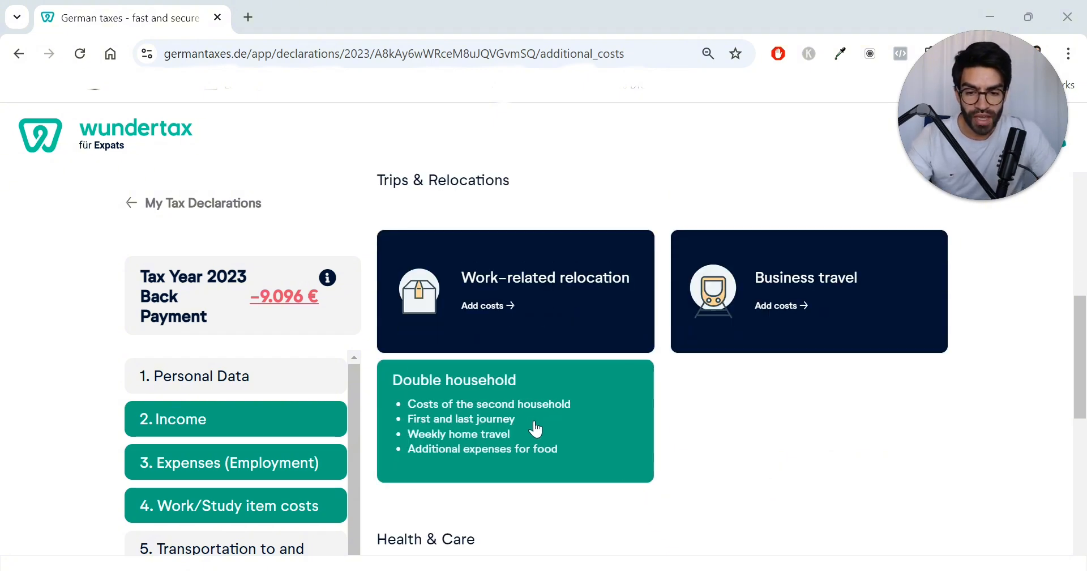
scroll(792, 379, "down", 4)
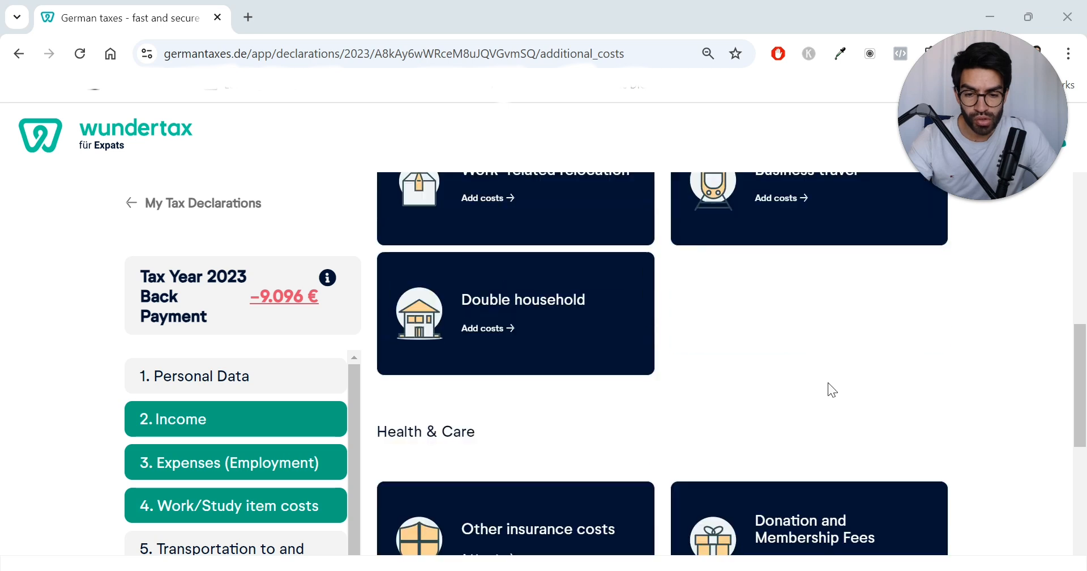
scroll(592, 292, "down", 2)
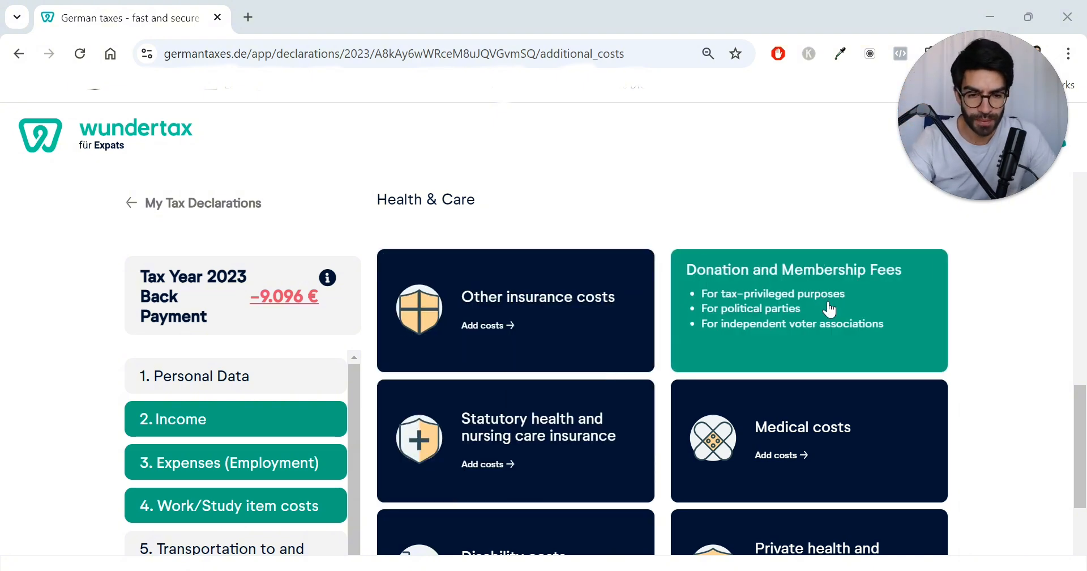
scroll(829, 309, "down", 1)
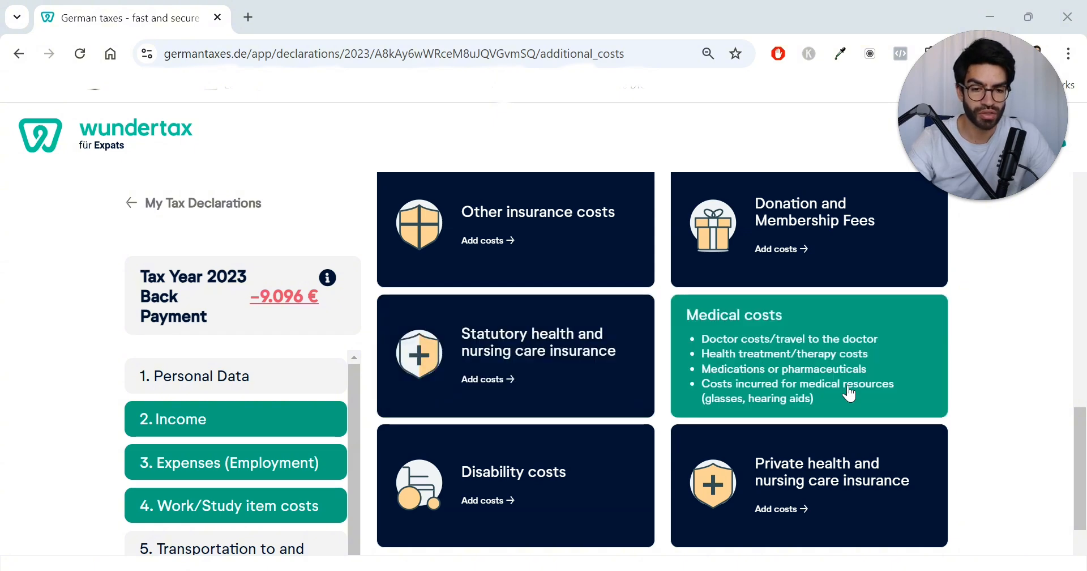
scroll(843, 389, "down", 2)
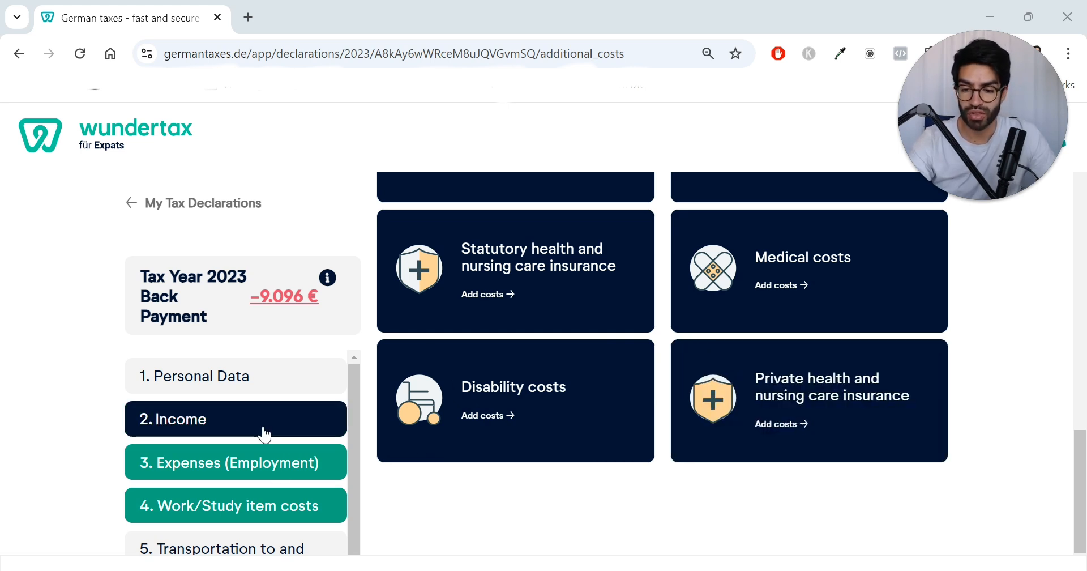
scroll(243, 431, "down", 1)
scroll(513, 505, "down", 1)
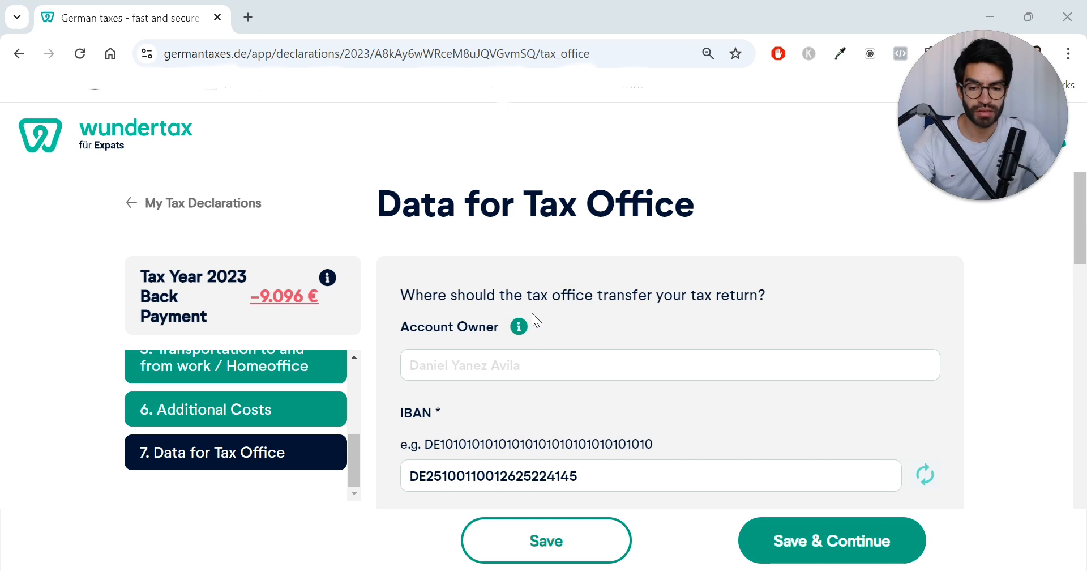
Step: Fill in the account owner's full name from the saved suggestion on the Data for Tax Office page
scroll(531, 317, "down", 2)
scroll(529, 321, "up", 1)
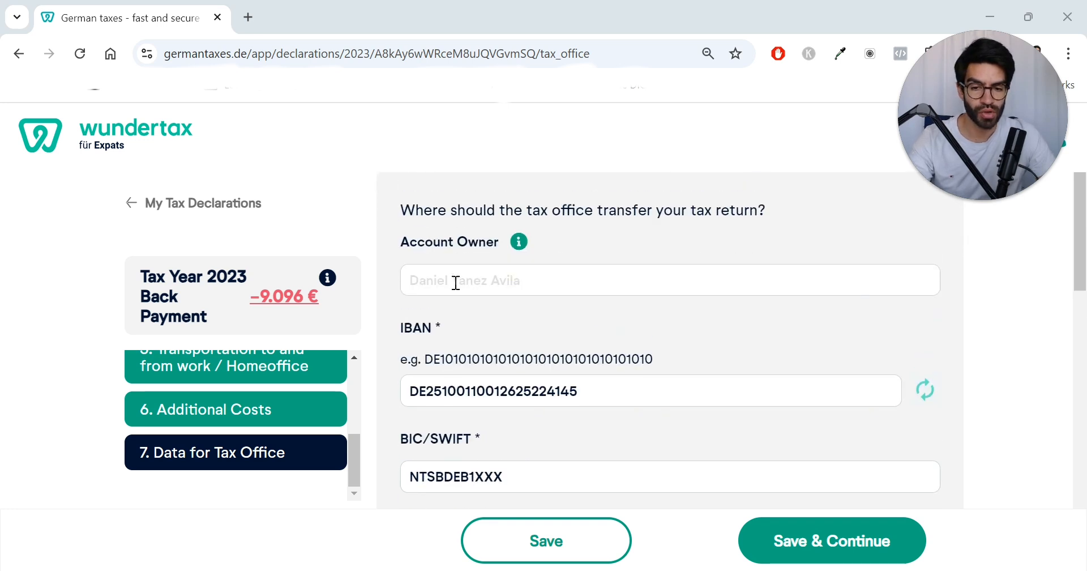
left_click(493, 279)
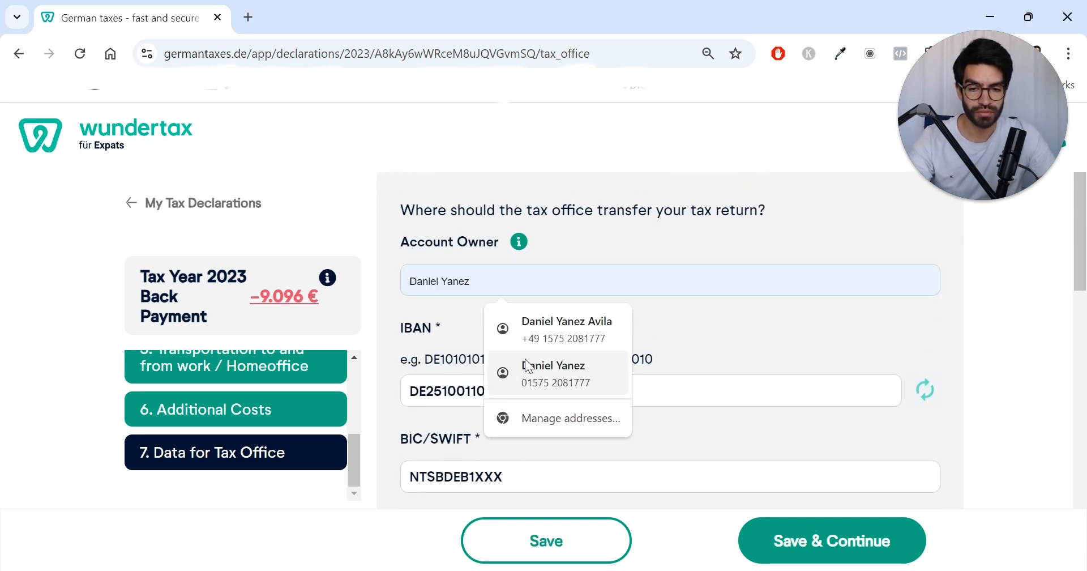
left_click(560, 323)
Step: Review the bank details and Tax-ID fields on the Data for Tax Office page
scroll(626, 322, "down", 1)
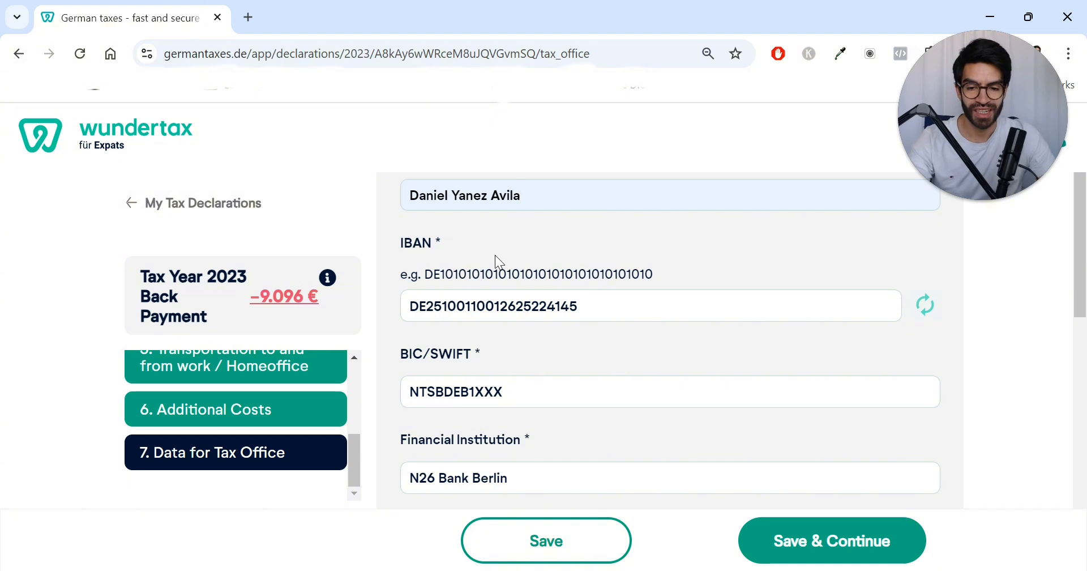
scroll(492, 272, "down", 2)
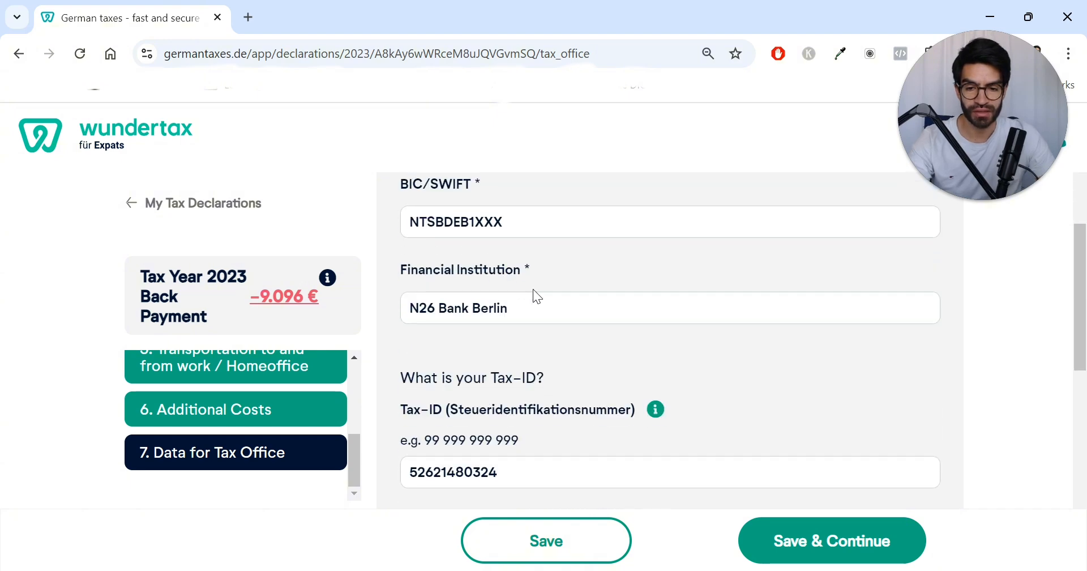
scroll(534, 293, "down", 1)
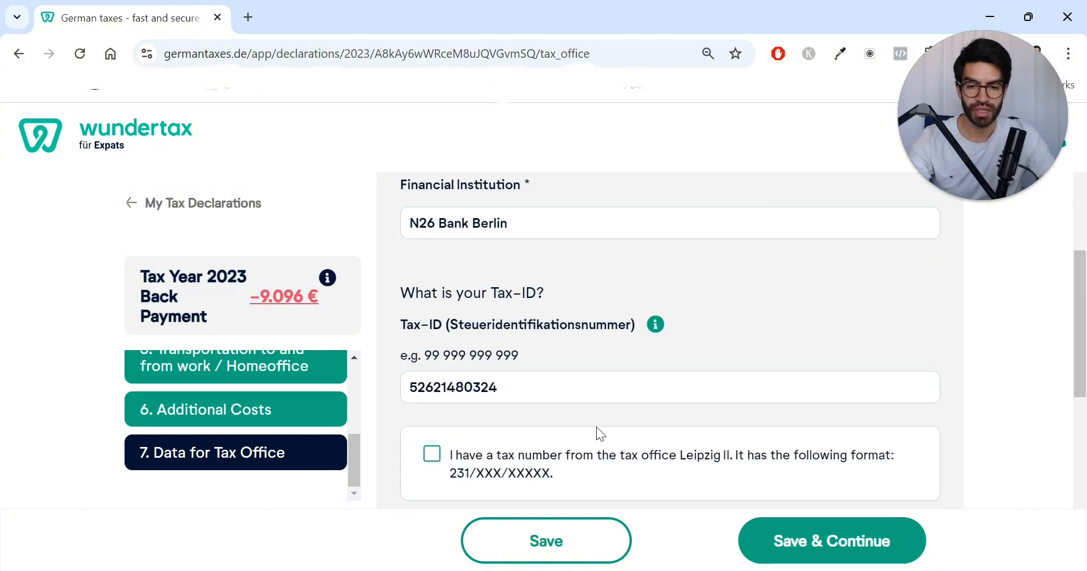
scroll(552, 292, "down", 1)
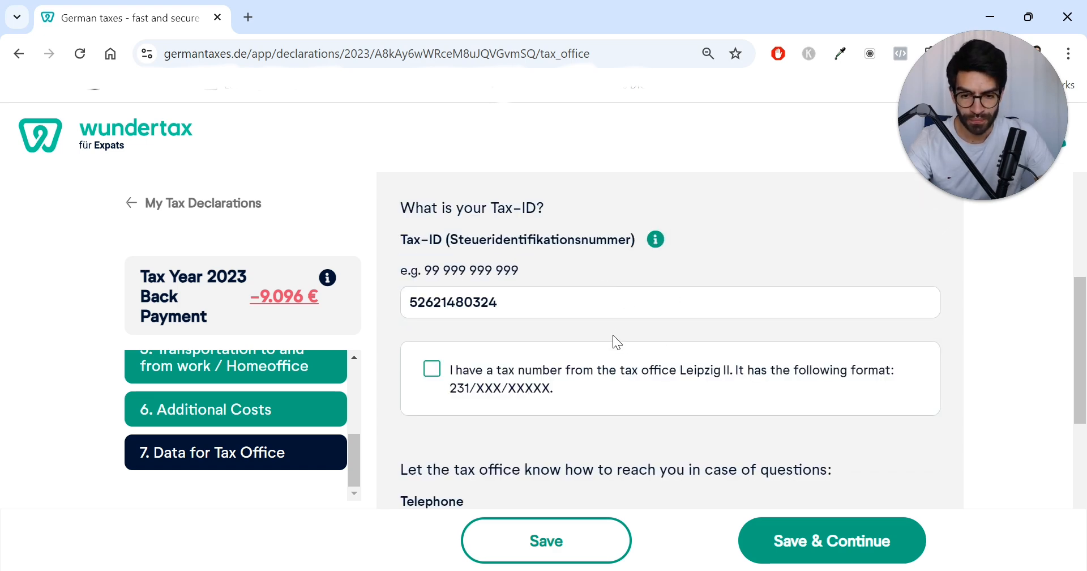
scroll(485, 354, "down", 1)
scroll(531, 352, "up", 2)
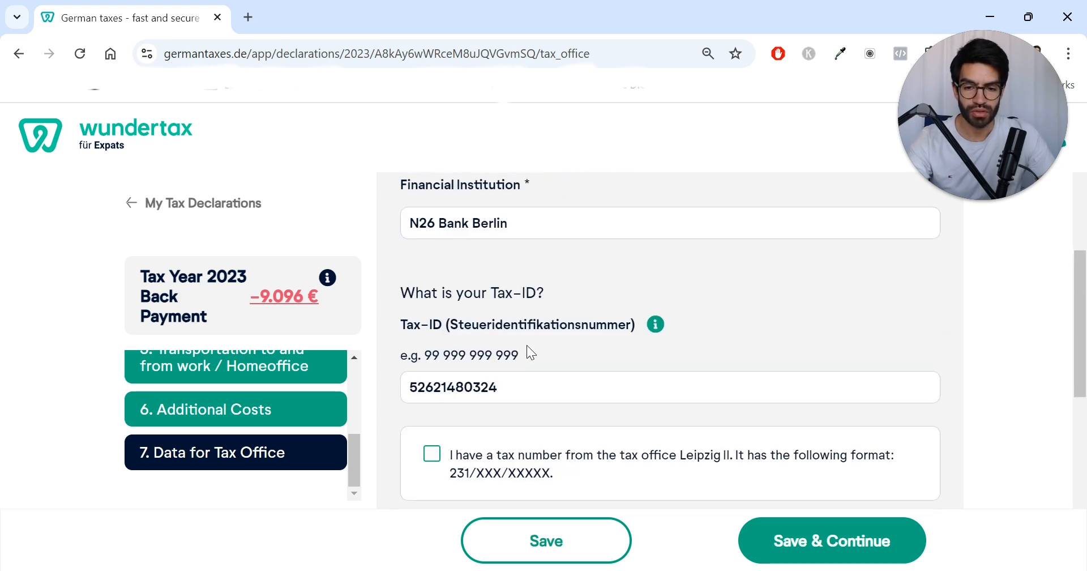
Step: Review the Tax-ID, tax number, telephone and additional information fields on the Data for Tax Office page
left_click_drag(522, 378, 352, 384)
scroll(605, 374, "down", 1)
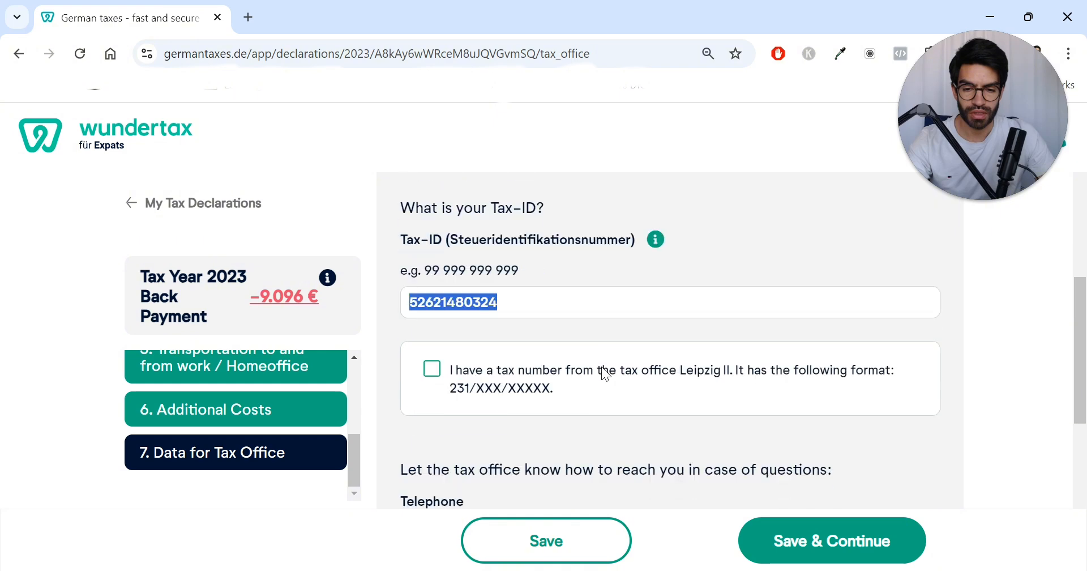
scroll(601, 366, "down", 2)
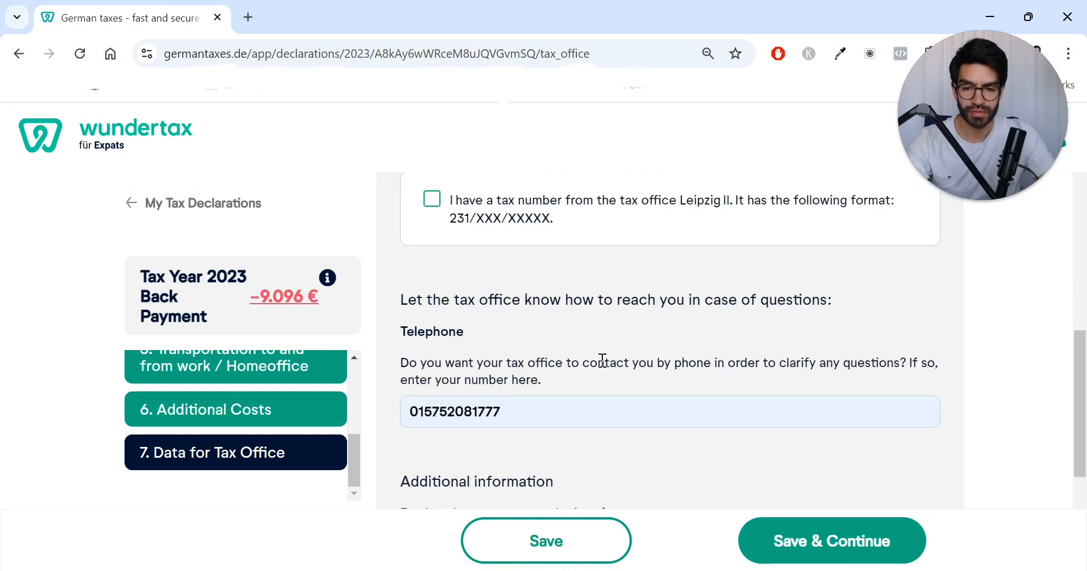
scroll(603, 363, "up", 1)
scroll(601, 368, "down", 1)
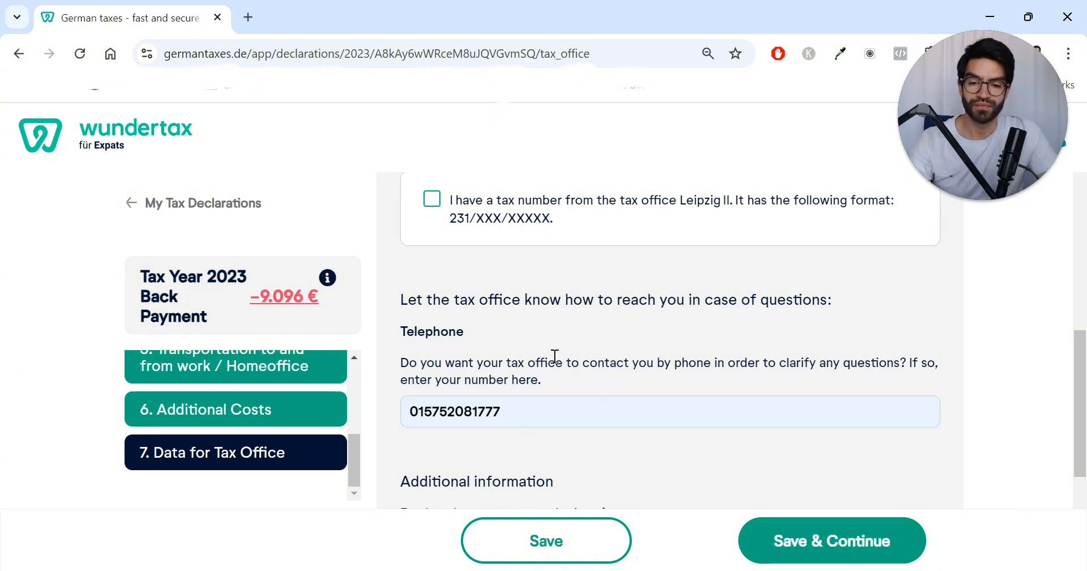
scroll(580, 360, "down", 1)
scroll(507, 362, "down", 3)
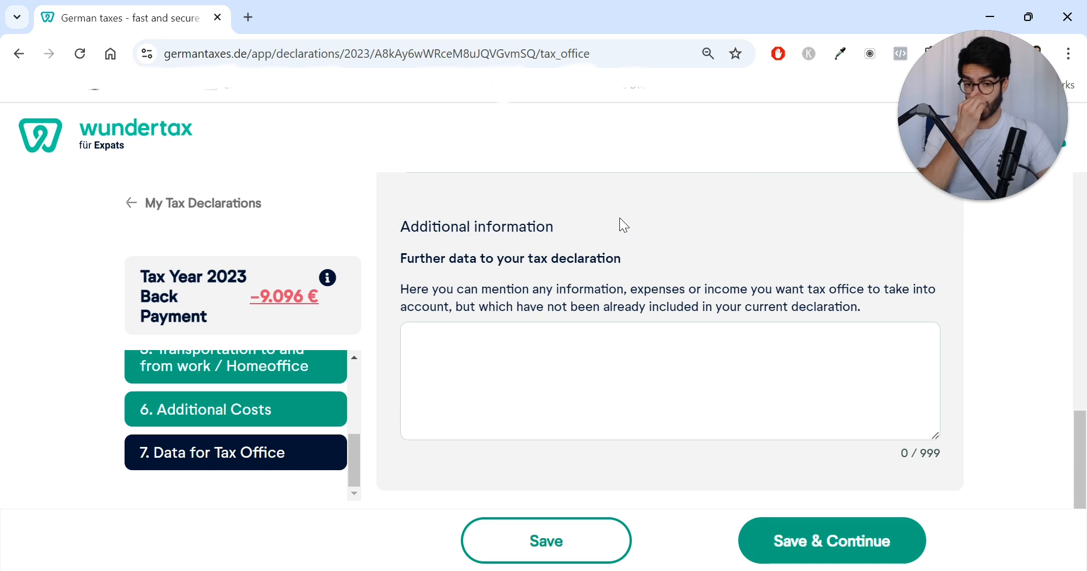
left_click(513, 370)
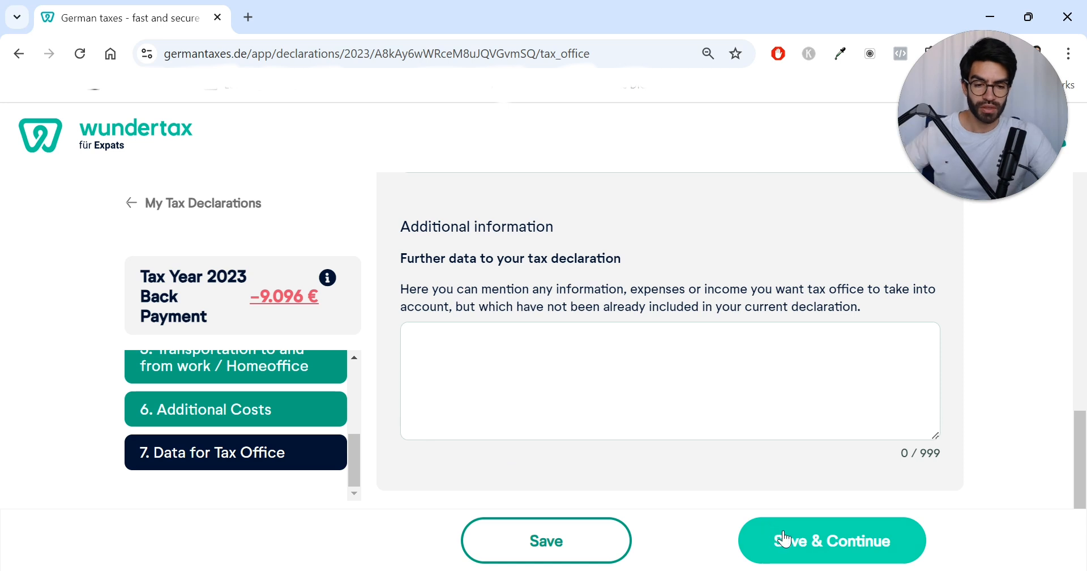
Step: Save the tax office data, check the overview for errors and warnings, and continue to payment
left_click(846, 551)
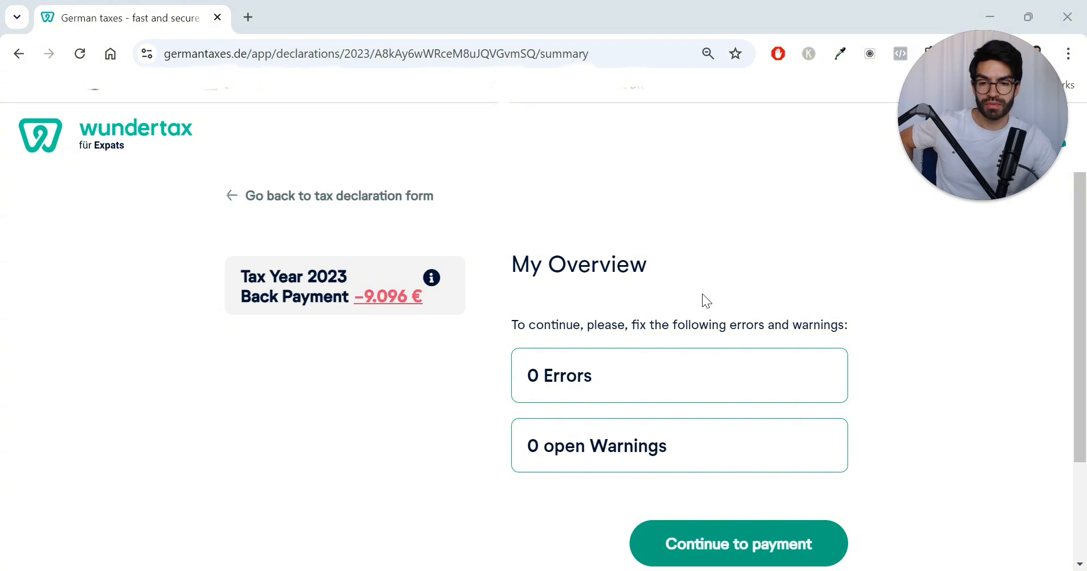
scroll(691, 255, "down", 2)
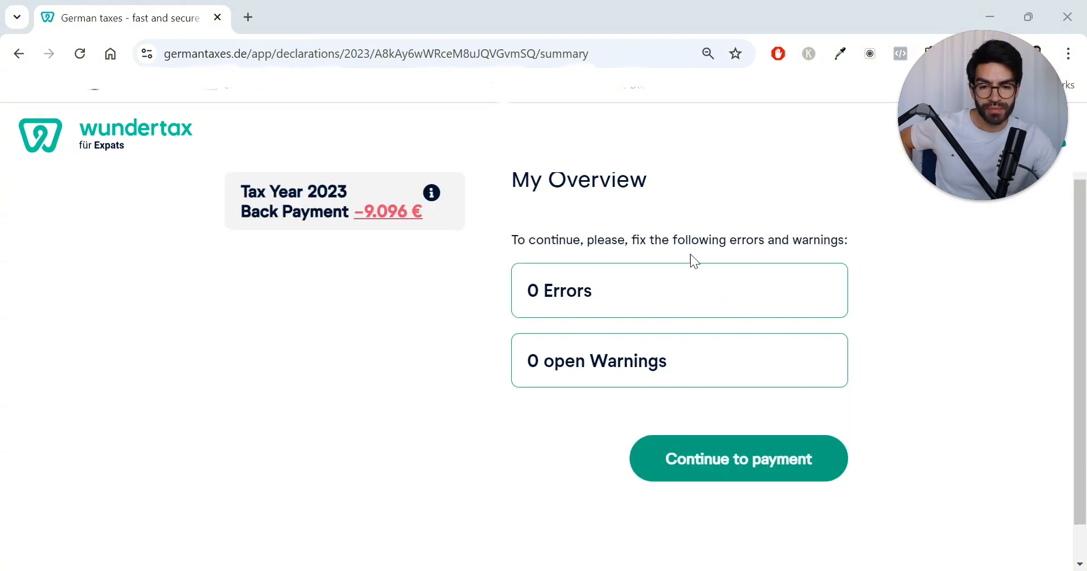
scroll(623, 300, "up", 2)
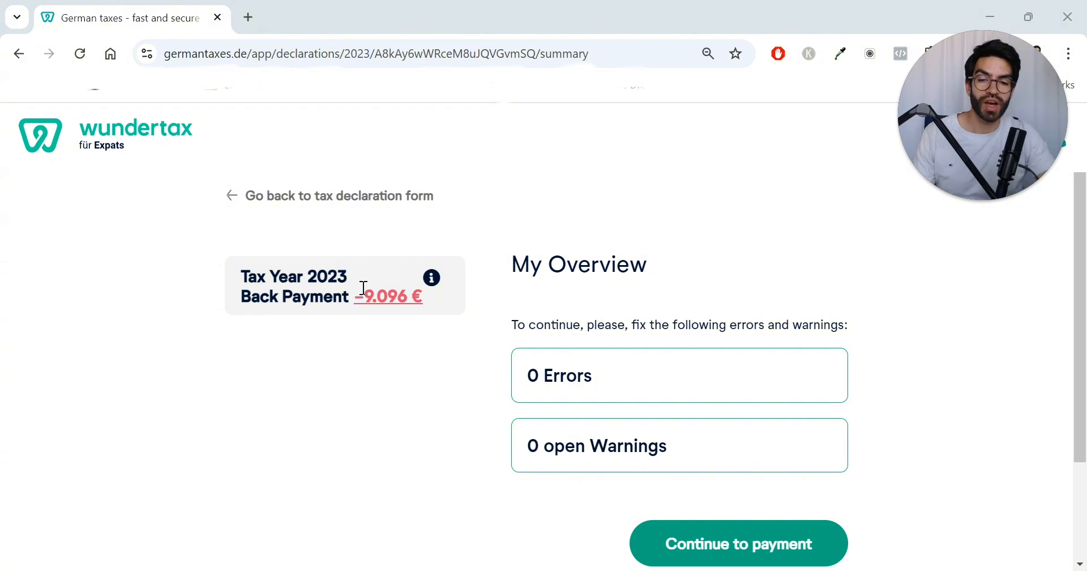
left_click_drag(356, 295, 432, 300)
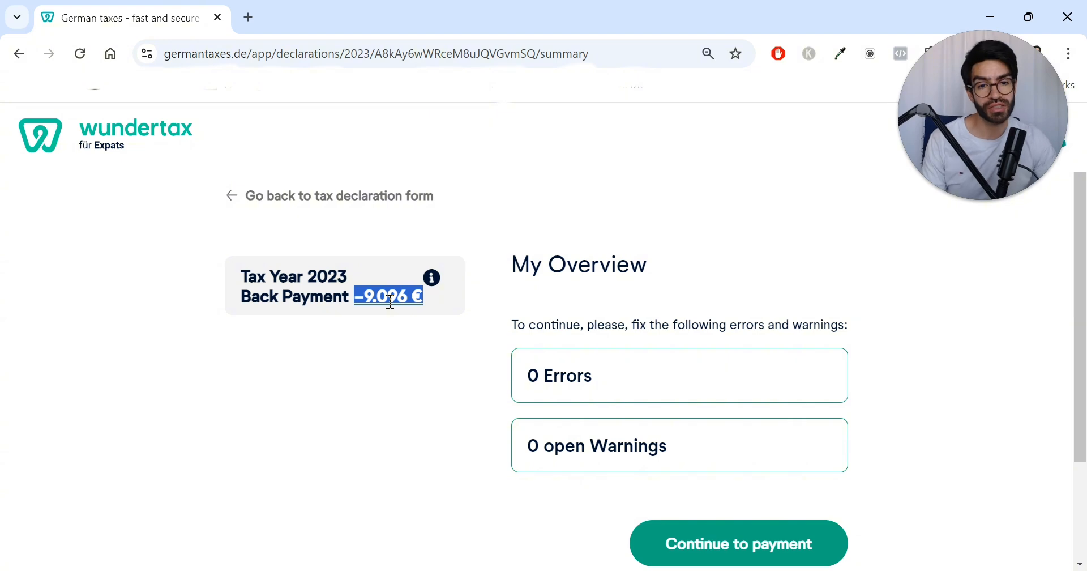
scroll(713, 362, "down", 1)
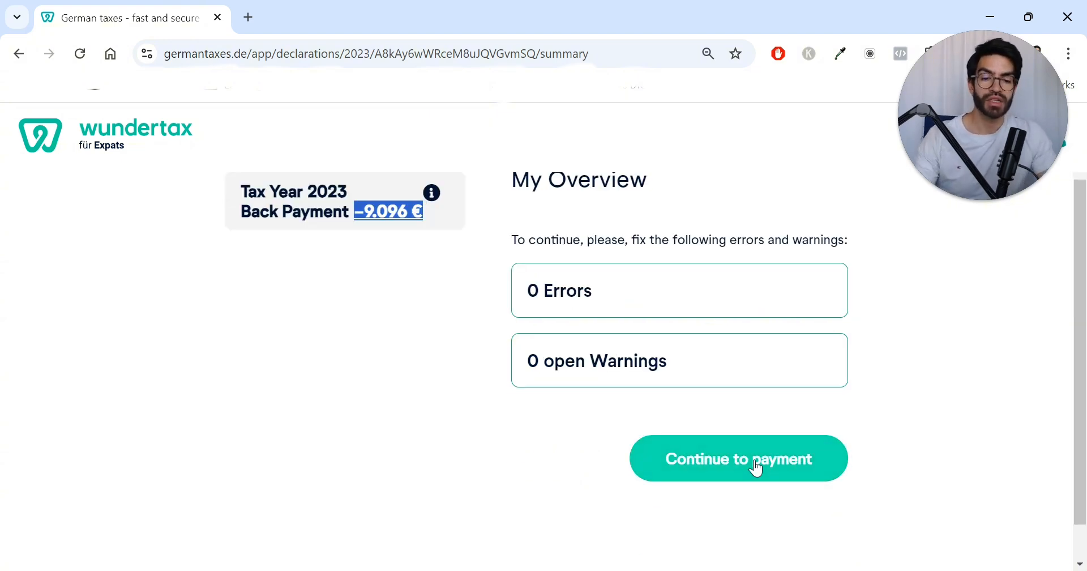
left_click(754, 463)
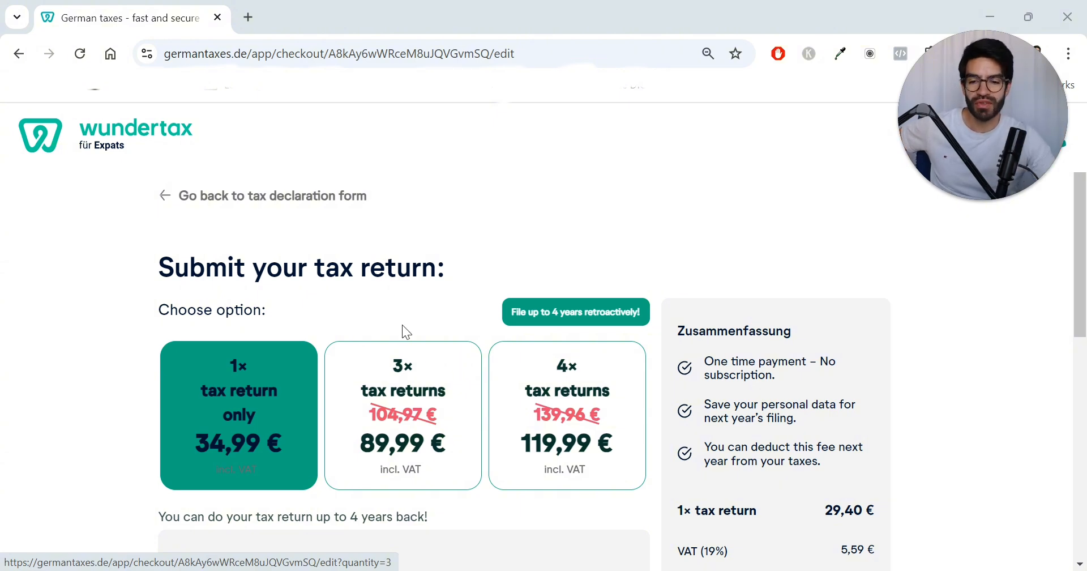
Step: Review the tax return package options, voucher field and price summary on the checkout page
scroll(396, 306, "down", 2)
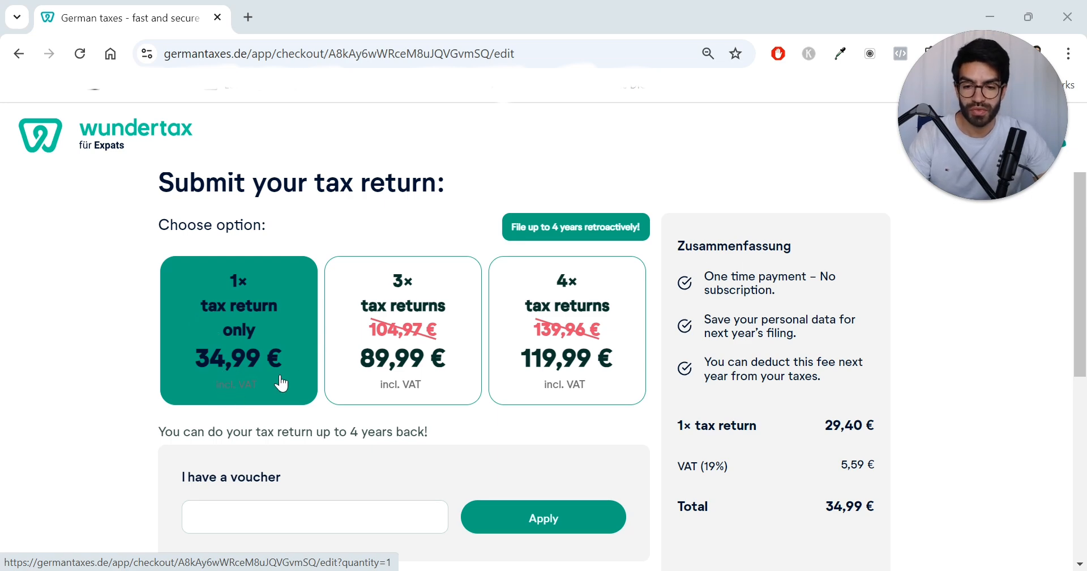
scroll(278, 371, "down", 2)
scroll(283, 371, "up", 2)
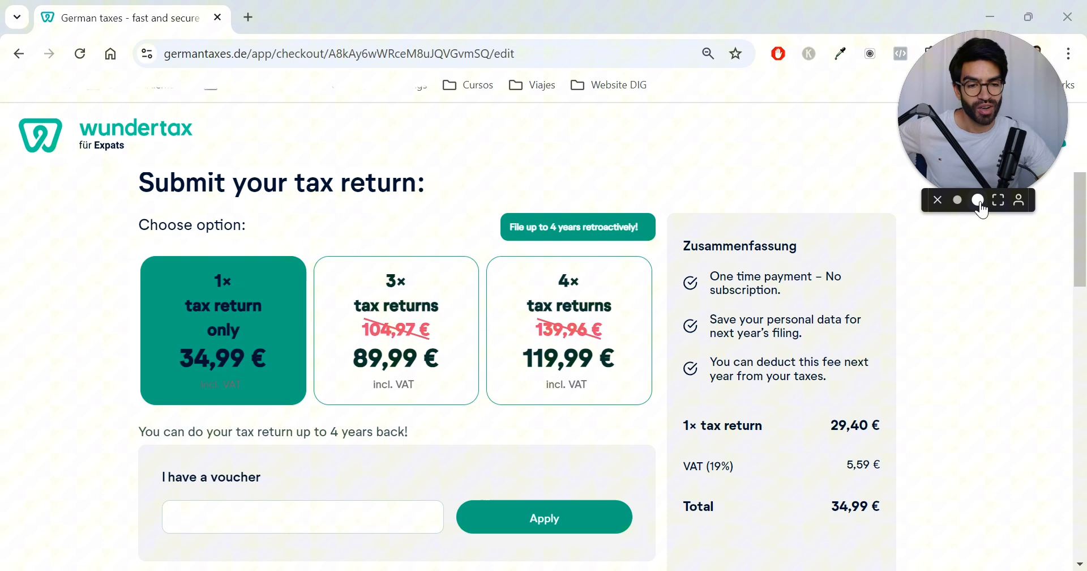
left_click(979, 201)
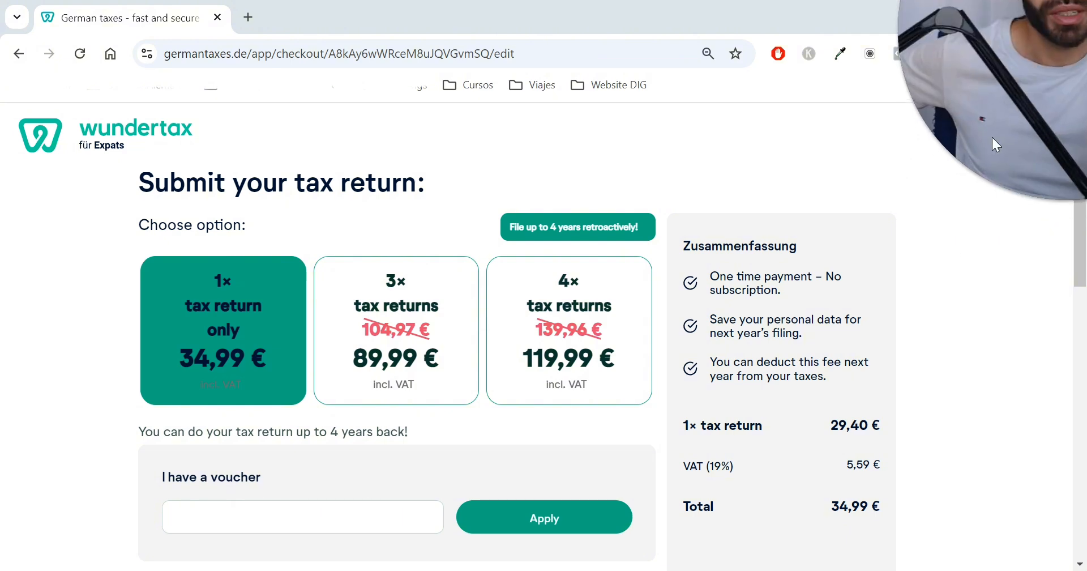
left_click_drag(995, 133, 463, 325)
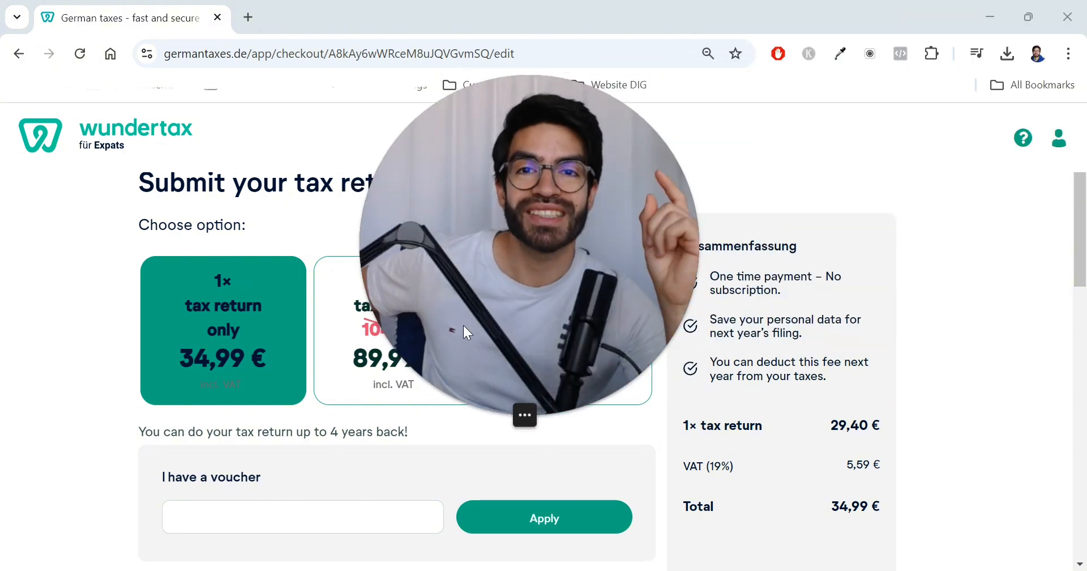